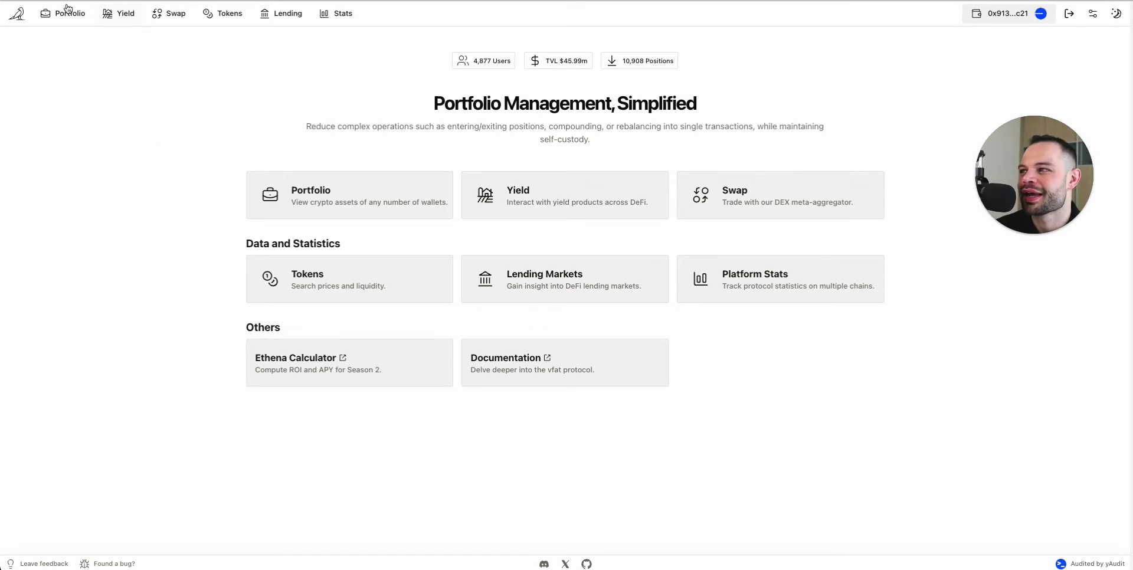
Browse the list of yield farms, examining their TVL, APR, APY and the chains they run on.
click(112, 18)
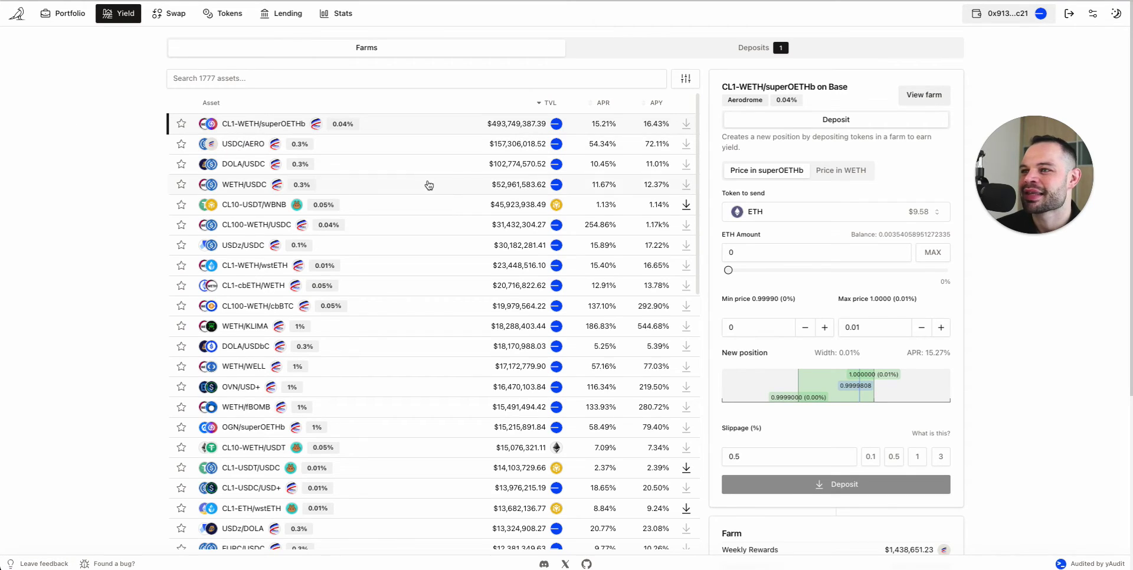
scroll(429, 185, down, 20)
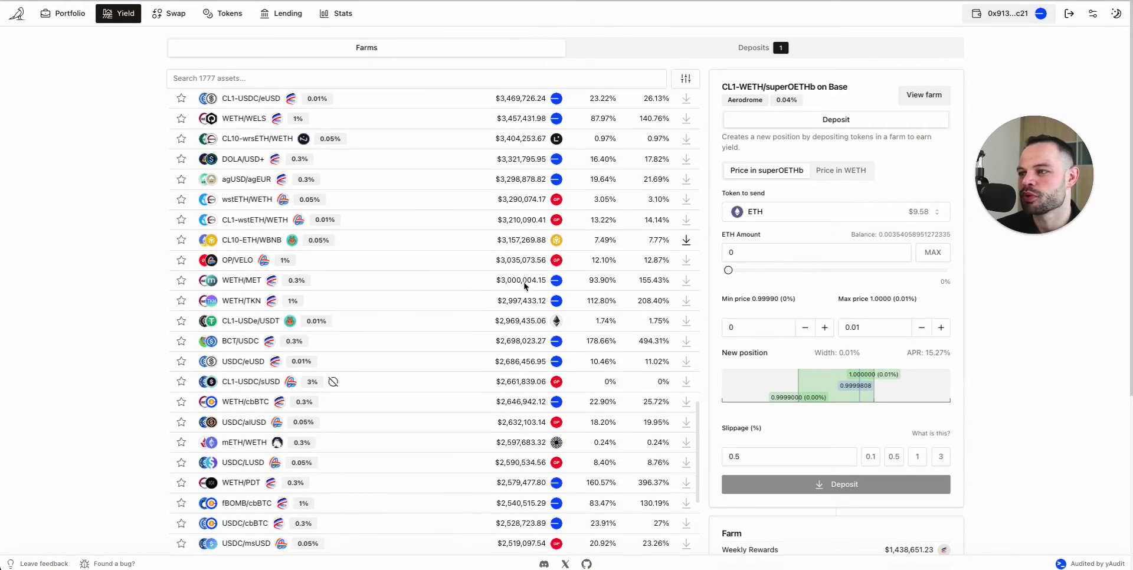
scroll(481, 261, up, 20)
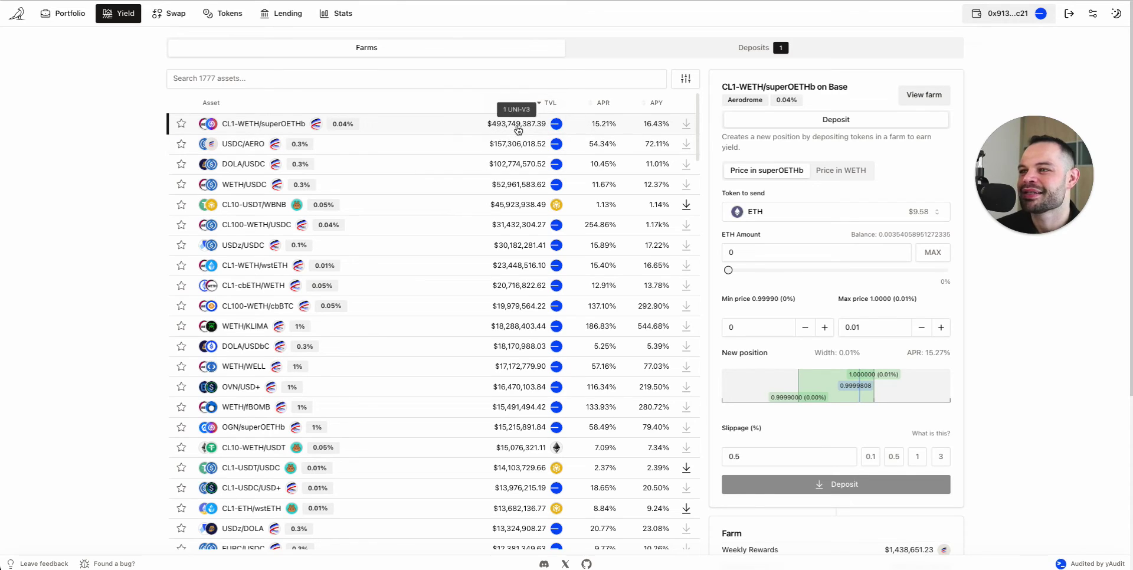
scroll(504, 383, down, 20)
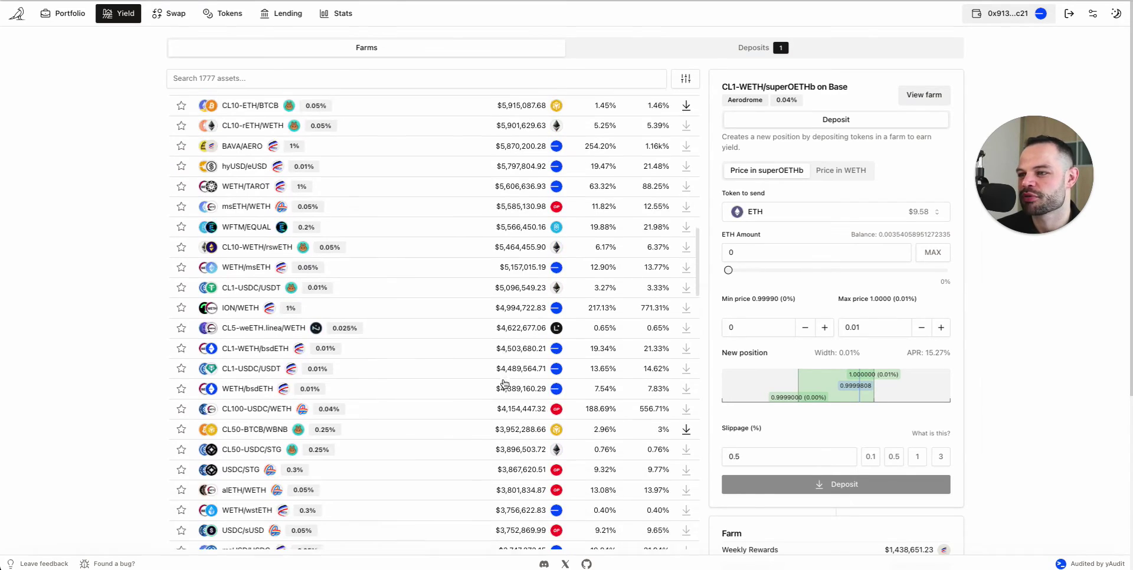
scroll(504, 382, up, 20)
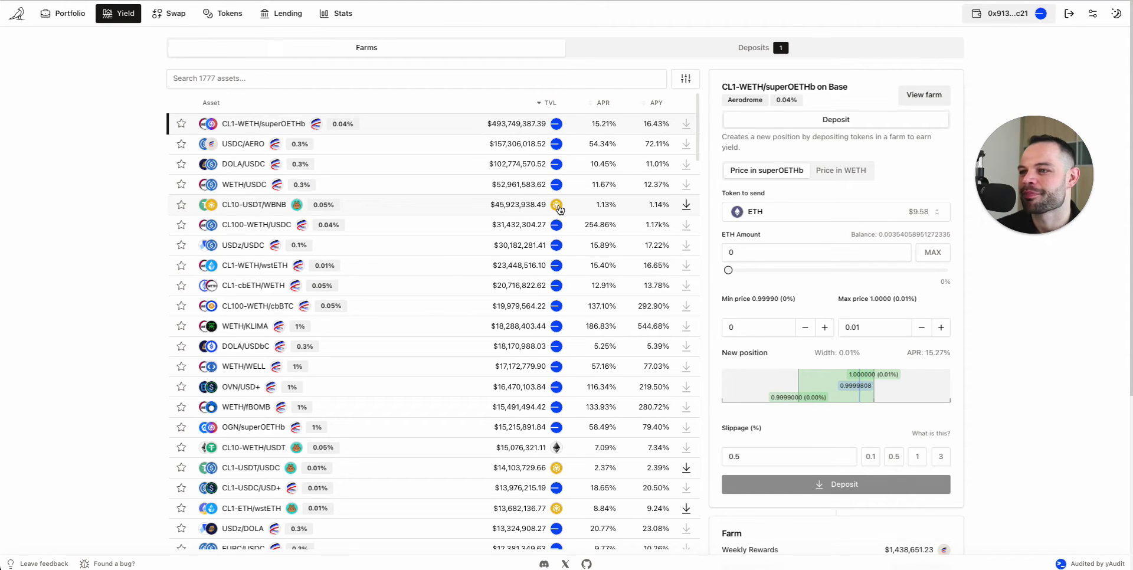
scroll(454, 313, down, 6)
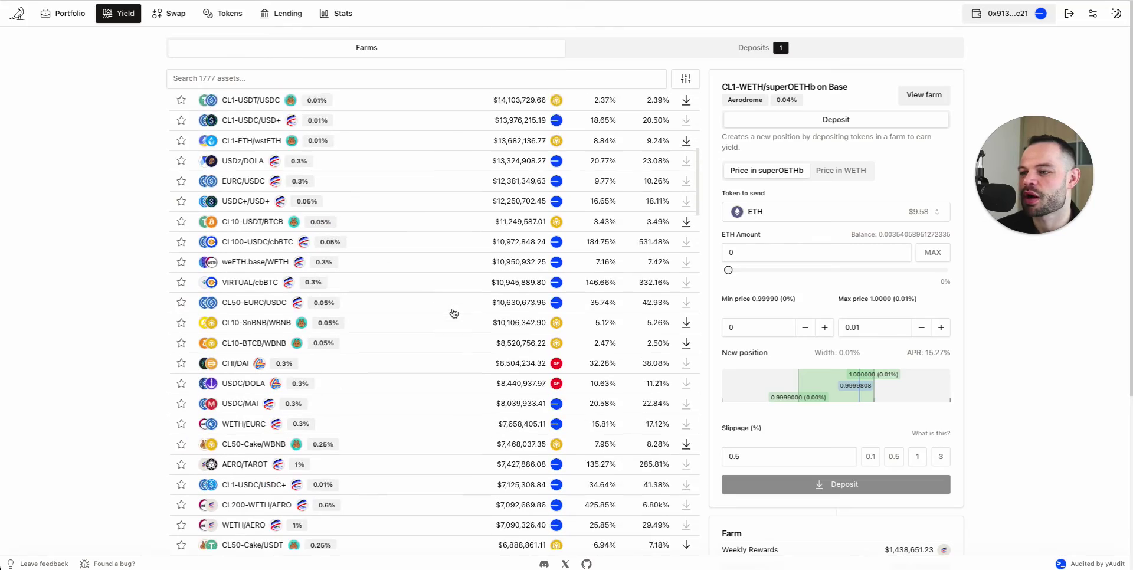
scroll(454, 313, down, 1)
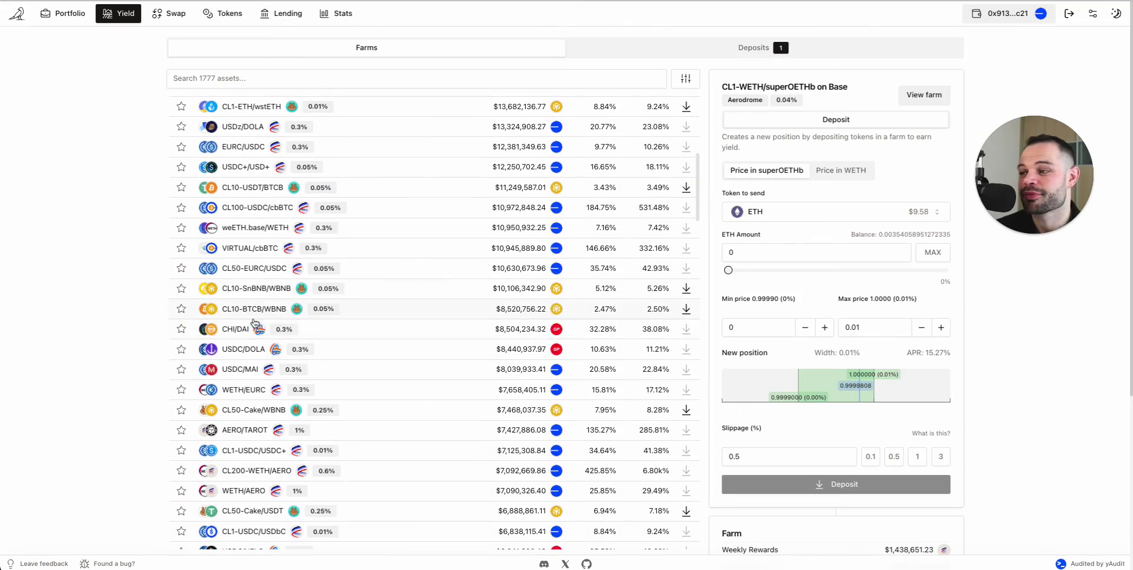
scroll(566, 334, down, 20)
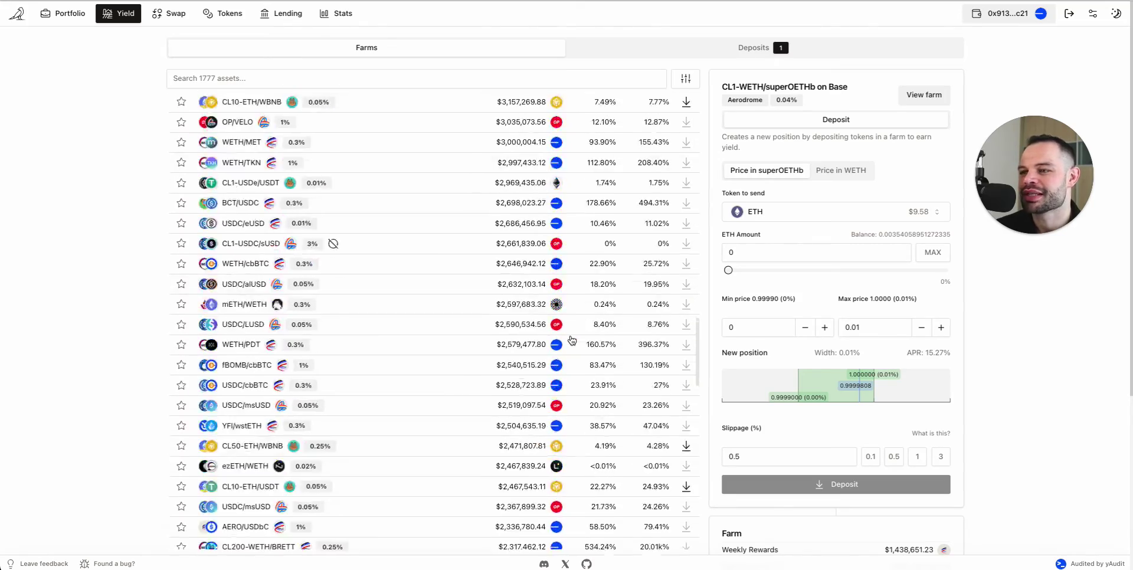
scroll(571, 340, down, 2)
scroll(571, 340, up, 20)
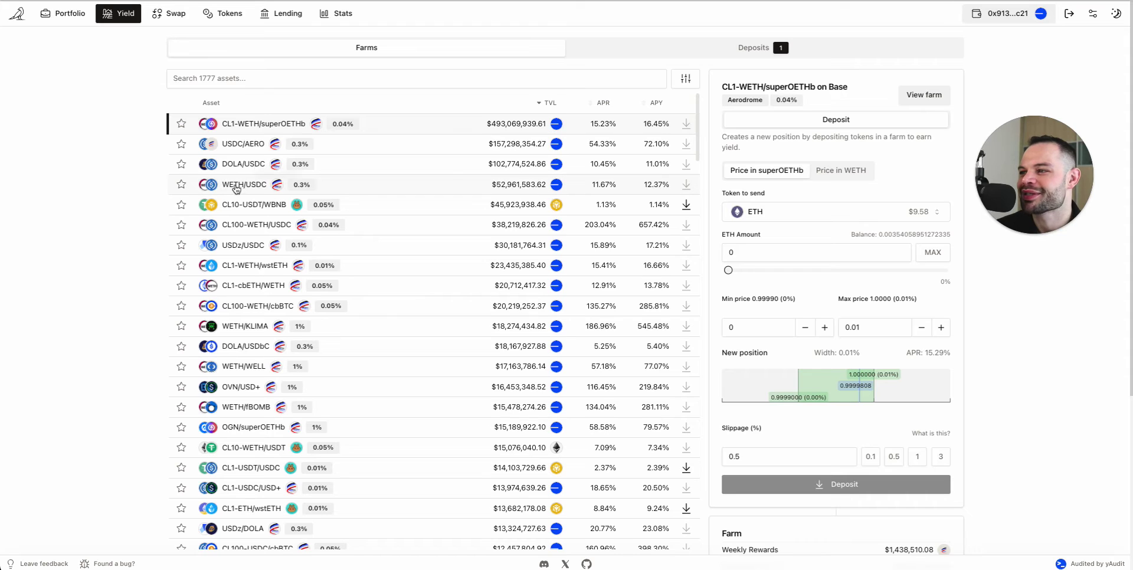
Prepare a deposit into the WETH/USDC farm on Base with ETH as the token to send and the maximum available amount.
click(245, 185)
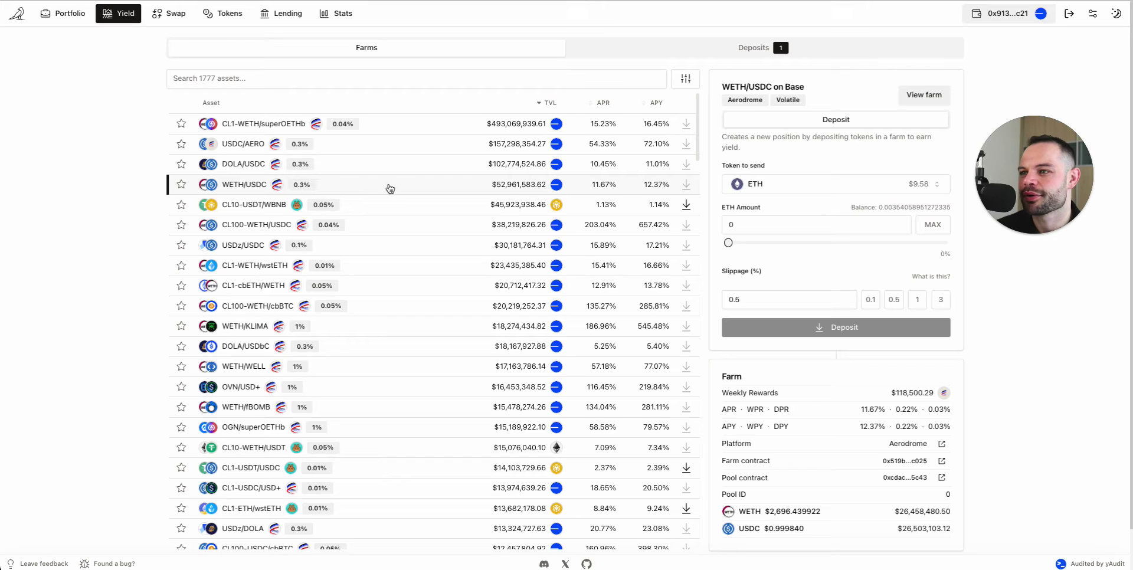
mouse_move(535, 187)
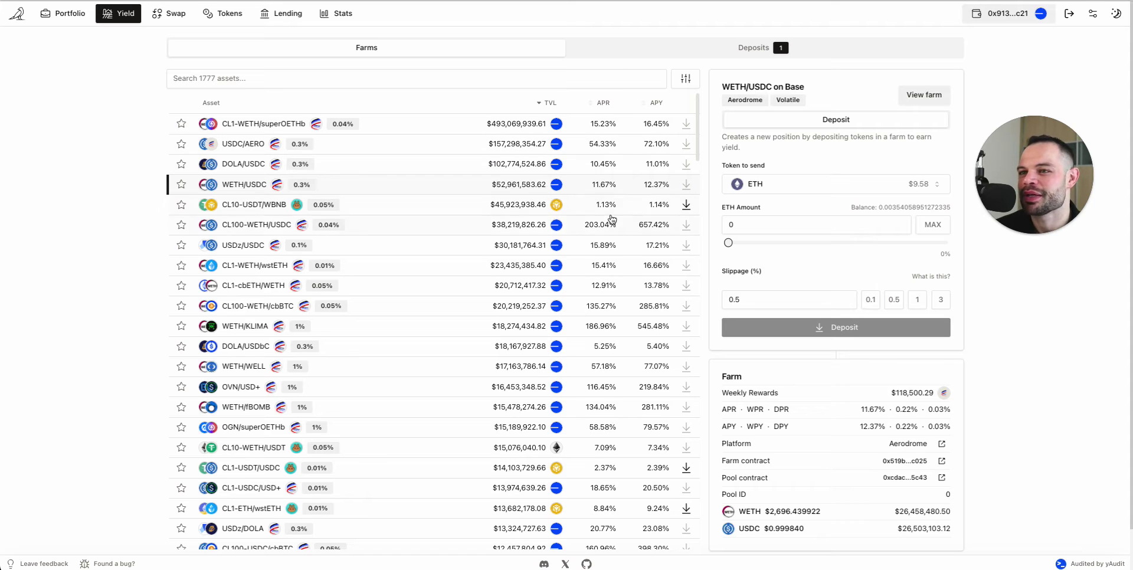
drag(1012, 183, 1032, 141)
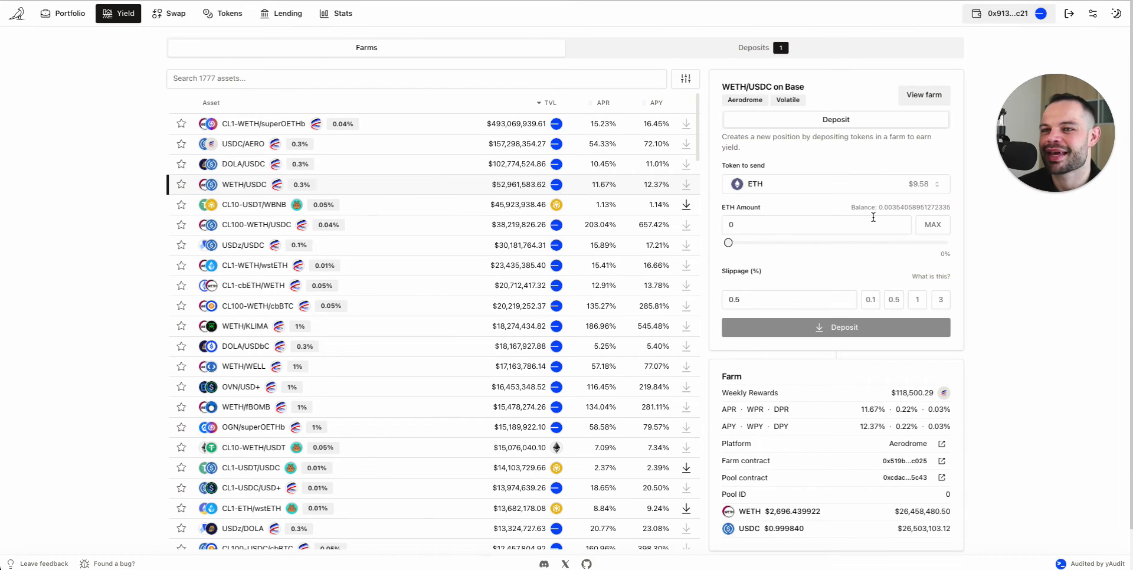
click(935, 185)
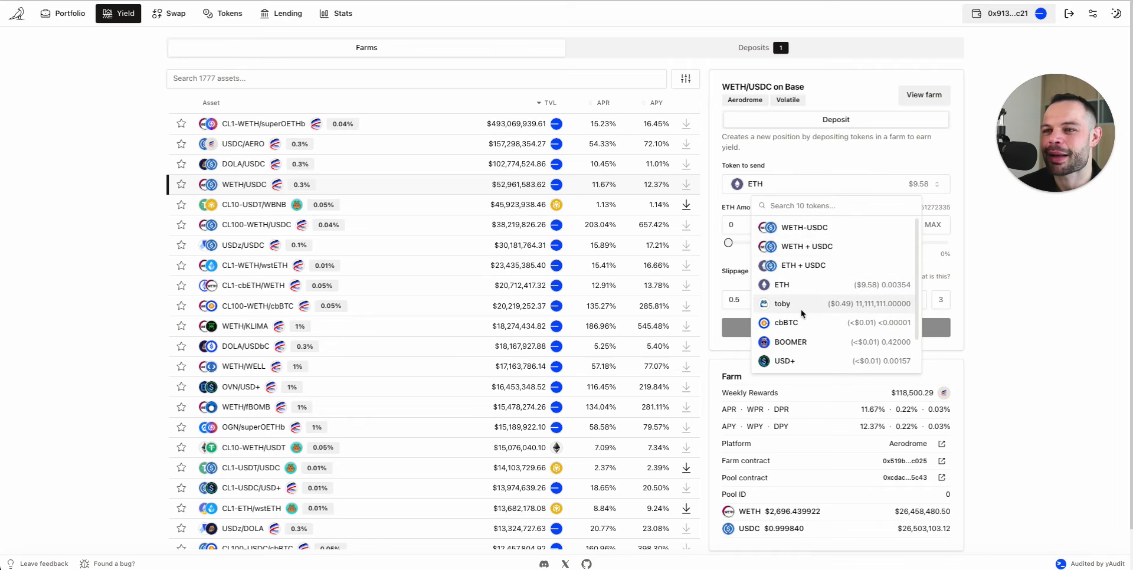
click(826, 282)
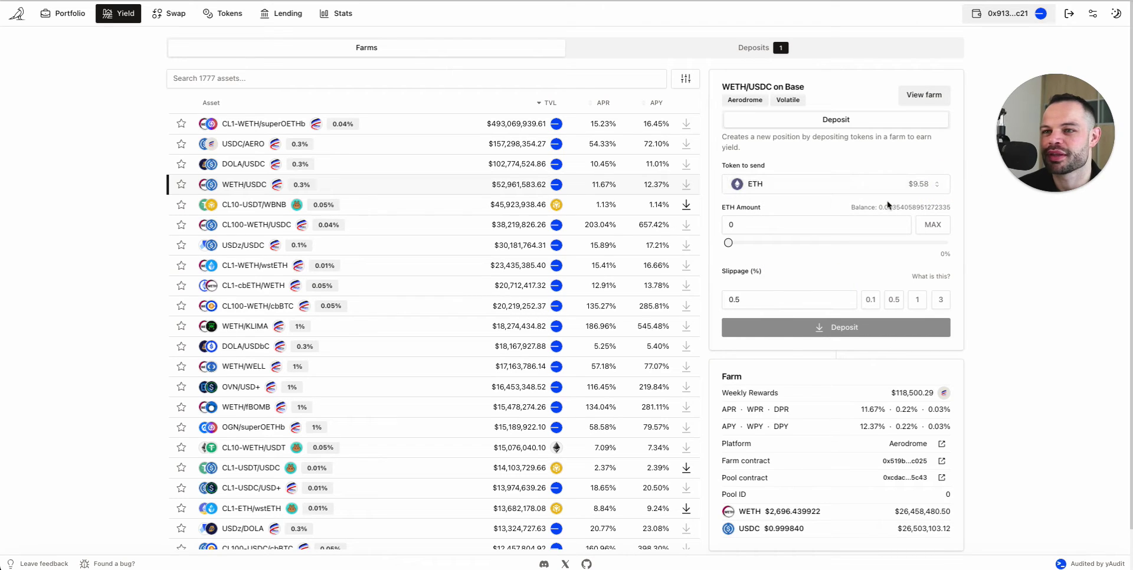
click(932, 229)
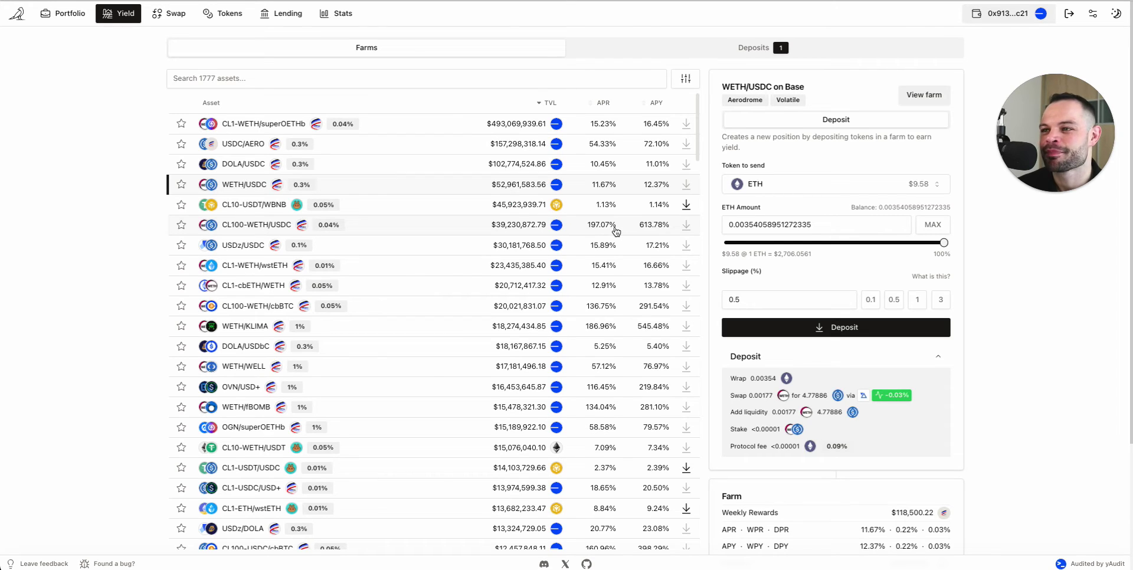
Select the CL100-WETH/USDC farm with the 0.04% fee and set its position range from -2% to 4%.
click(271, 227)
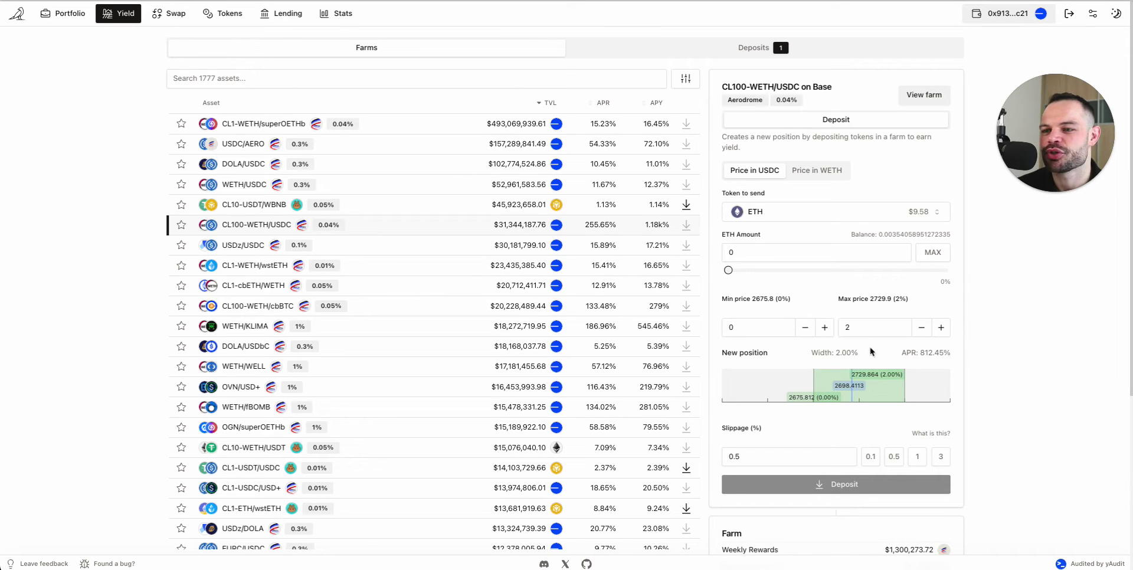
drag(812, 353, 853, 356)
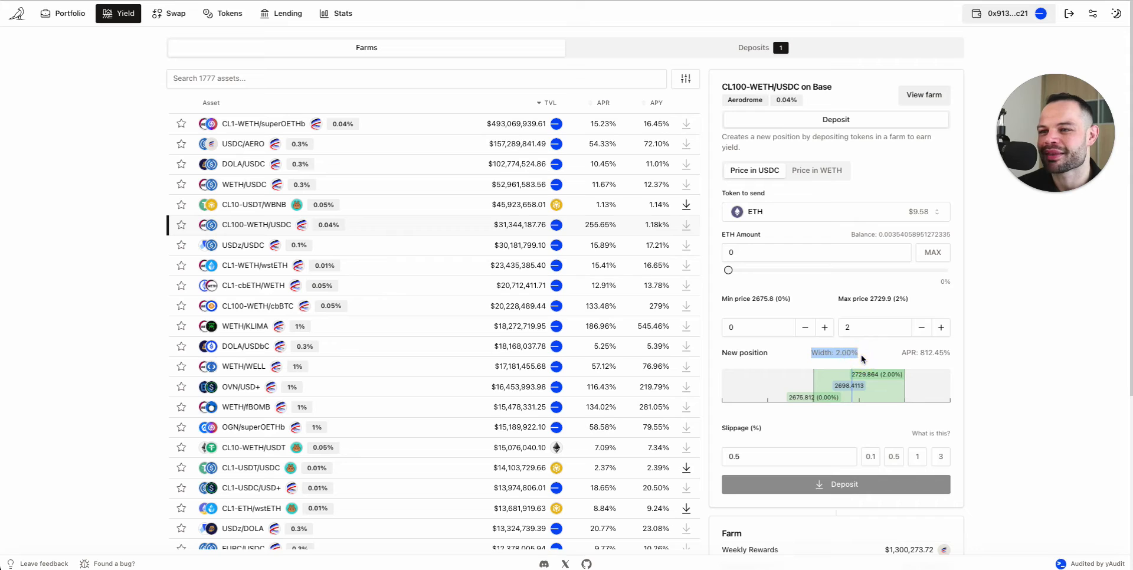
click(347, 229)
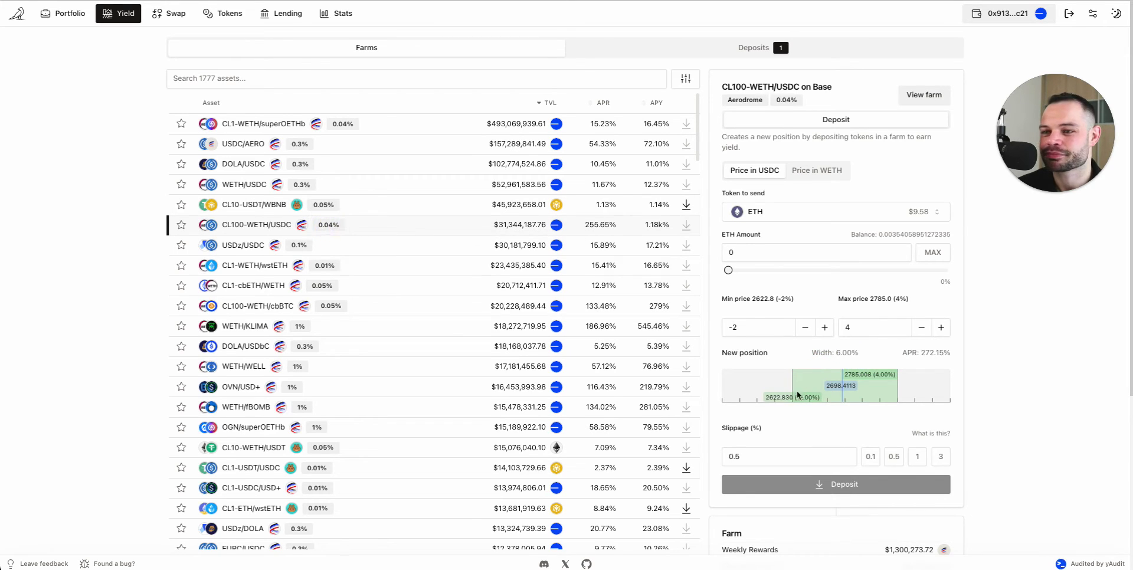
click(883, 362)
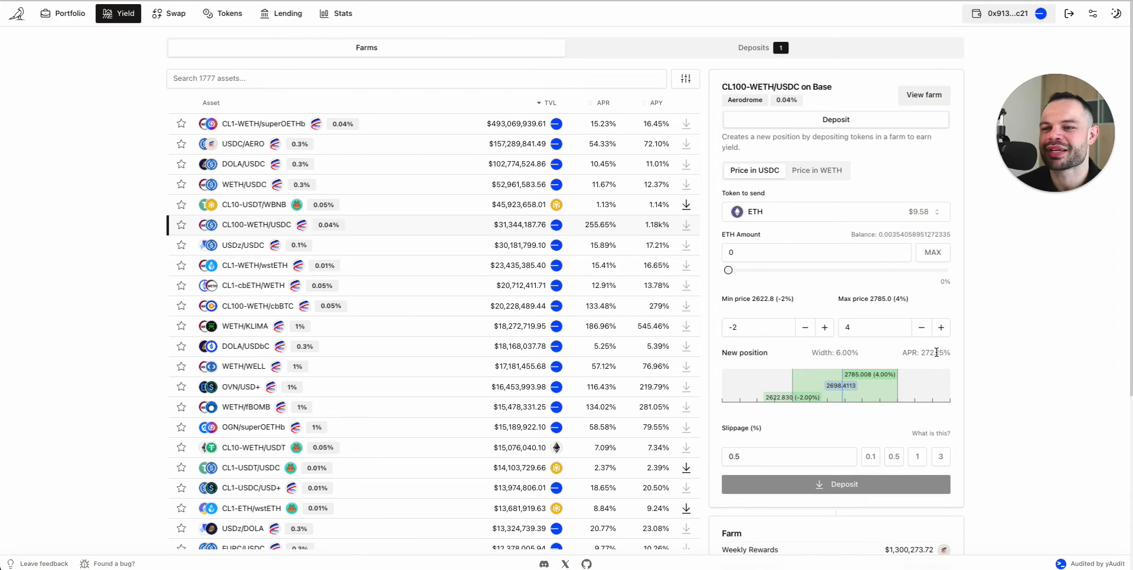
Examine the width and APR of the new CL100-WETH/USDC position.
click(867, 353)
drag(835, 353, 862, 354)
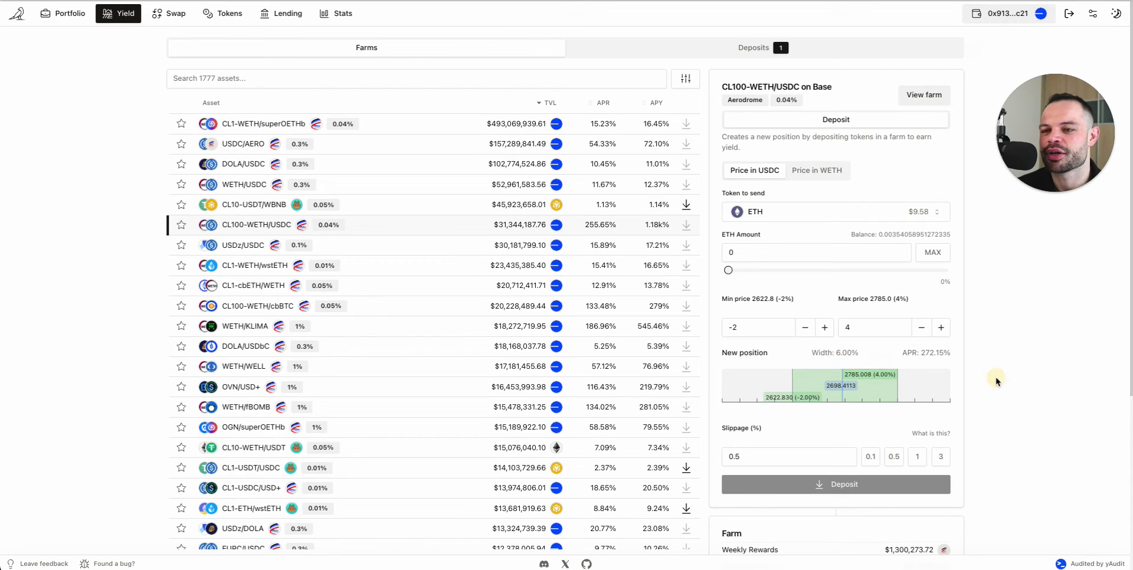
drag(923, 354, 951, 353)
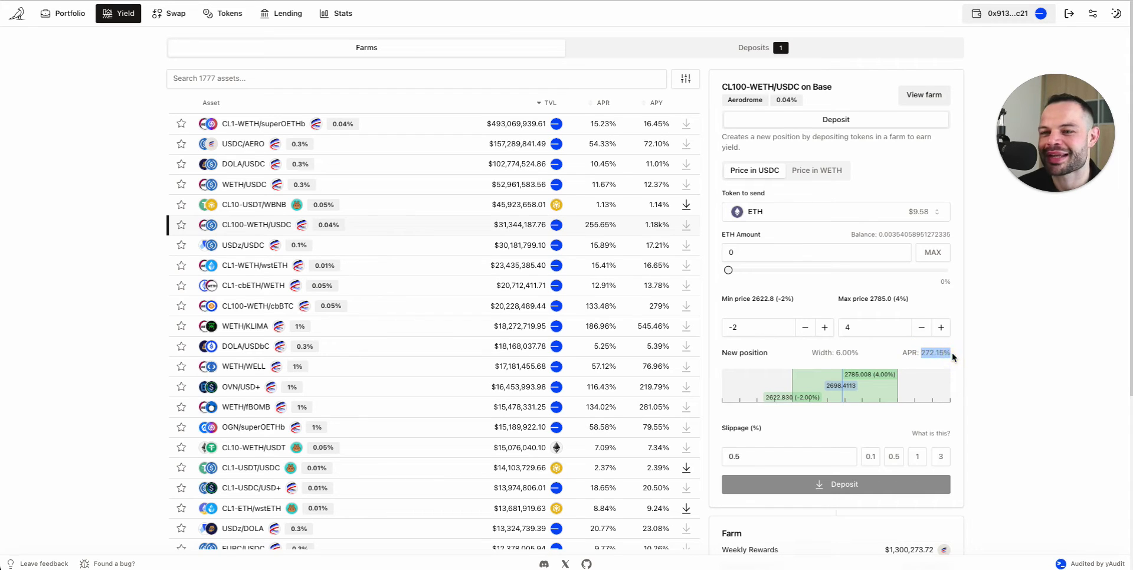
click(952, 354)
Widen the CL100-WETH/USDC position range to a minimum price of -6% and a maximum price of 6%.
scroll(999, 338, down, 1)
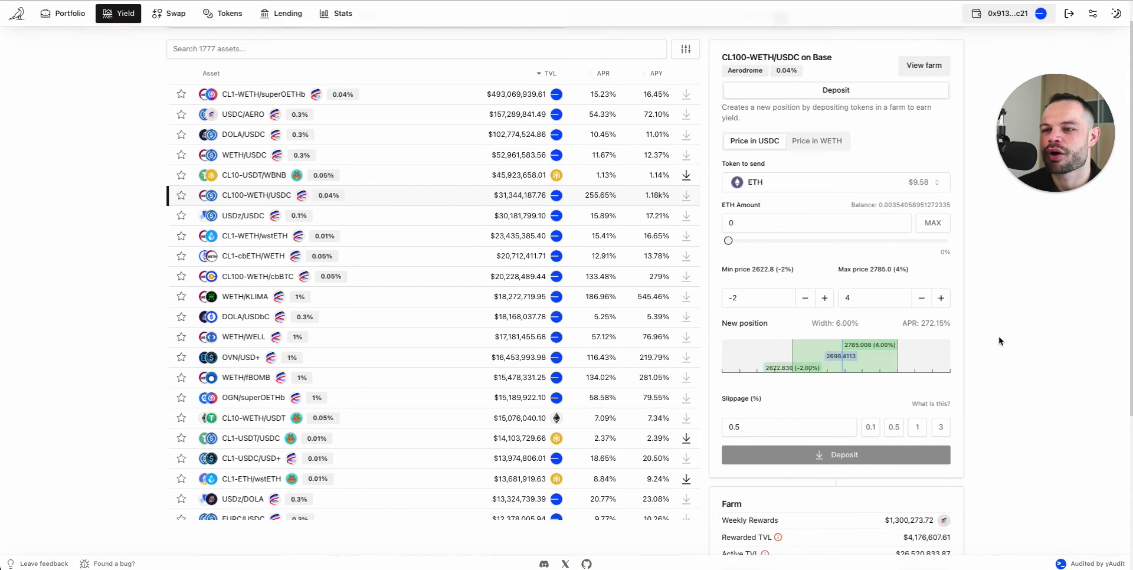
click(806, 300)
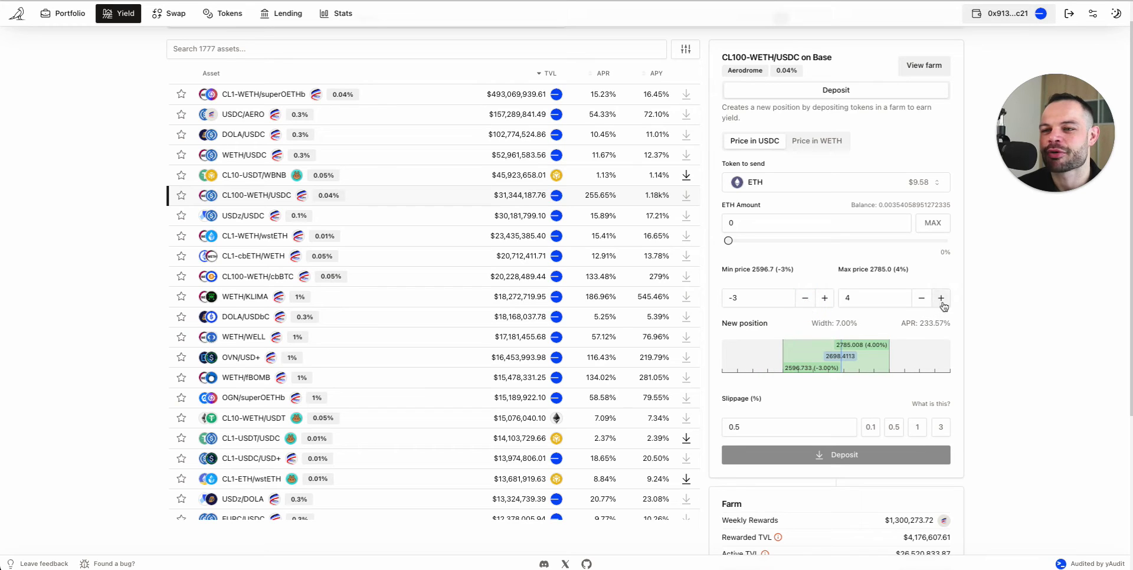
click(941, 299)
click(805, 301)
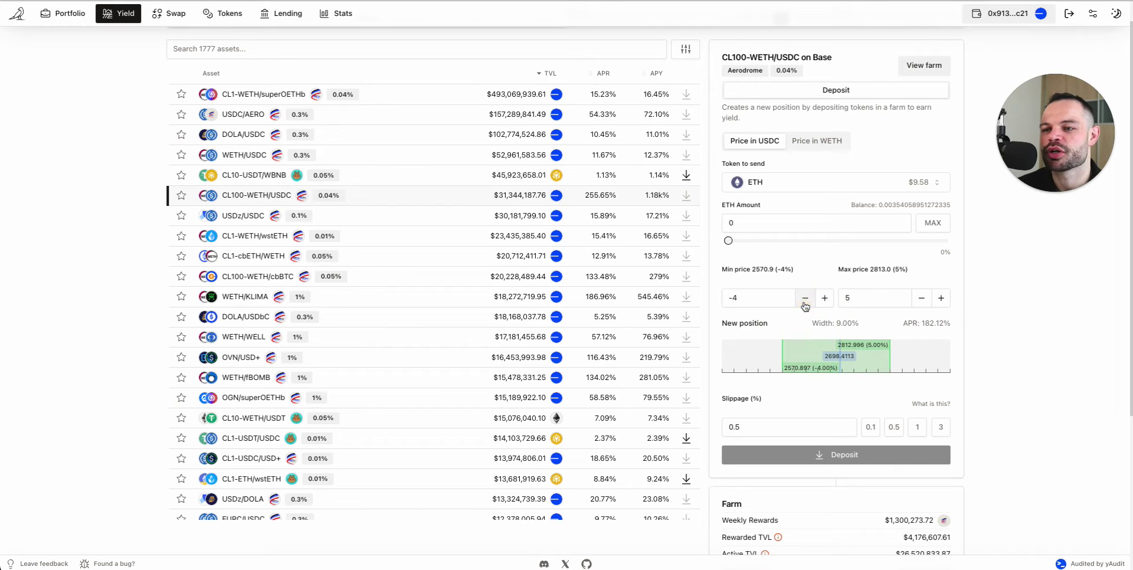
click(806, 306)
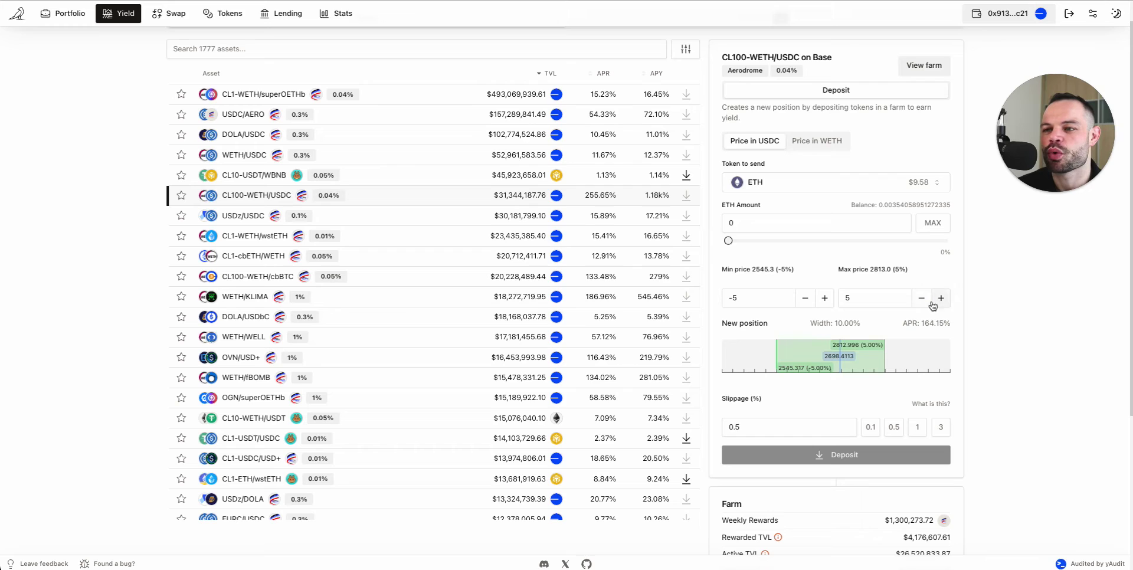
click(805, 304)
click(941, 298)
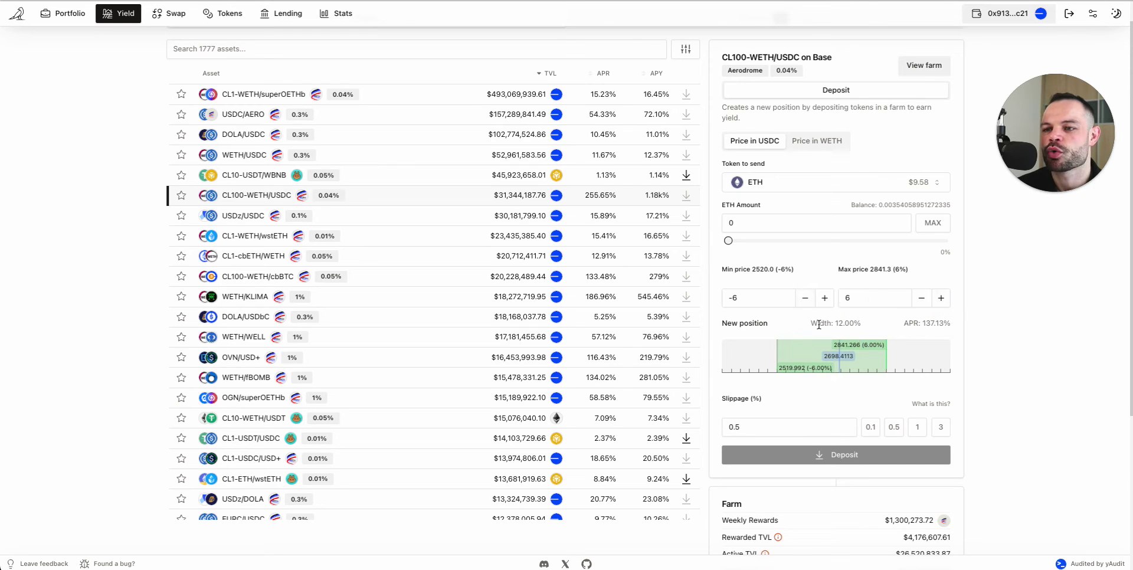
Check the widened position's APR and width against its minimum and maximum price limits.
drag(922, 323, 956, 327)
click(944, 334)
click(908, 323)
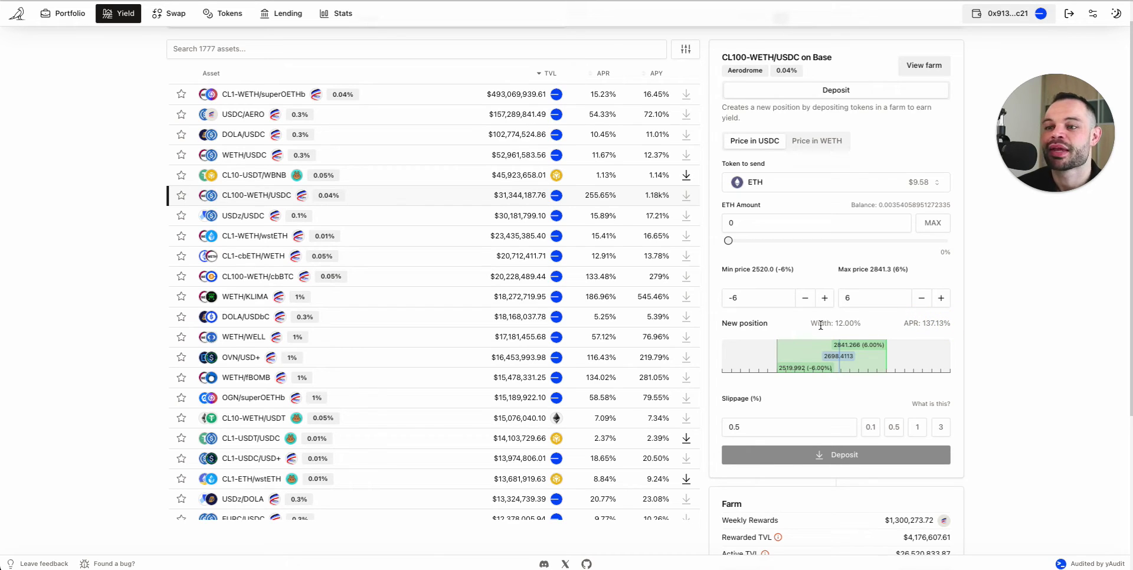
drag(843, 322, 860, 323)
click(862, 328)
click(860, 325)
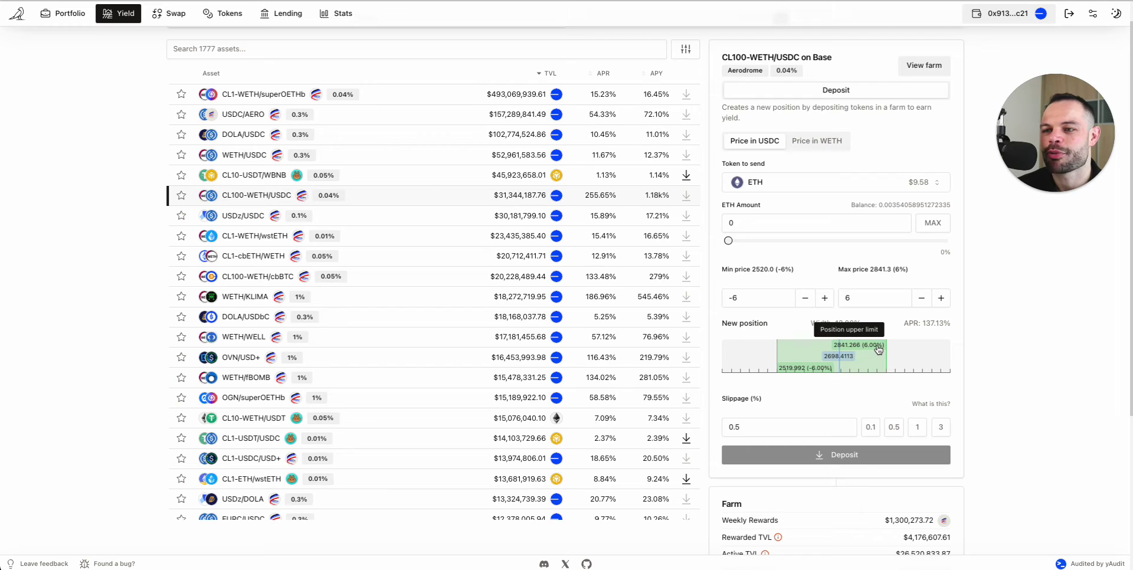
click(752, 298)
click(859, 298)
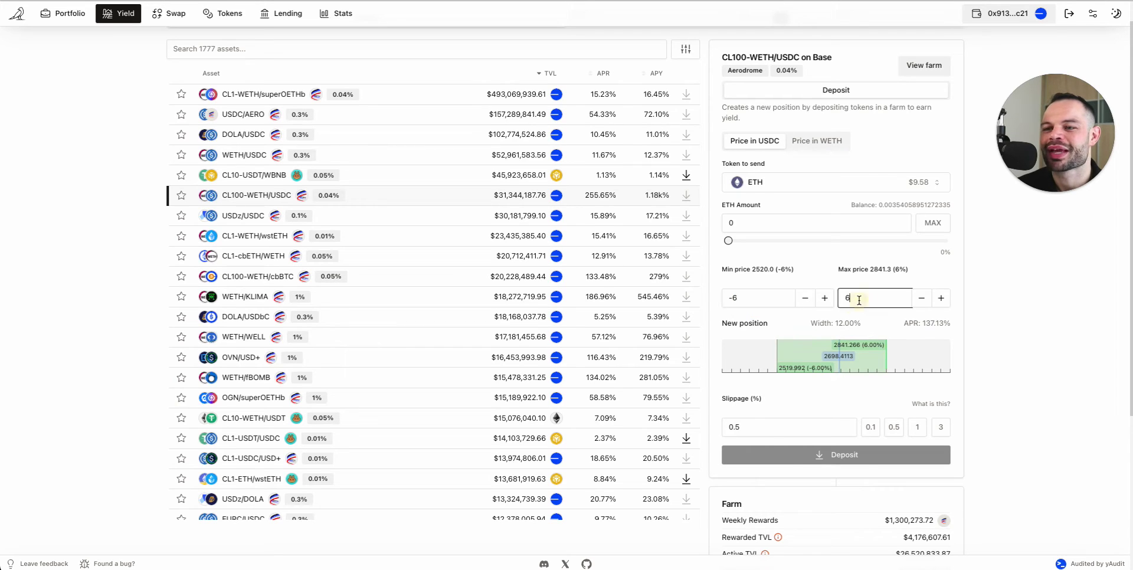
click(982, 324)
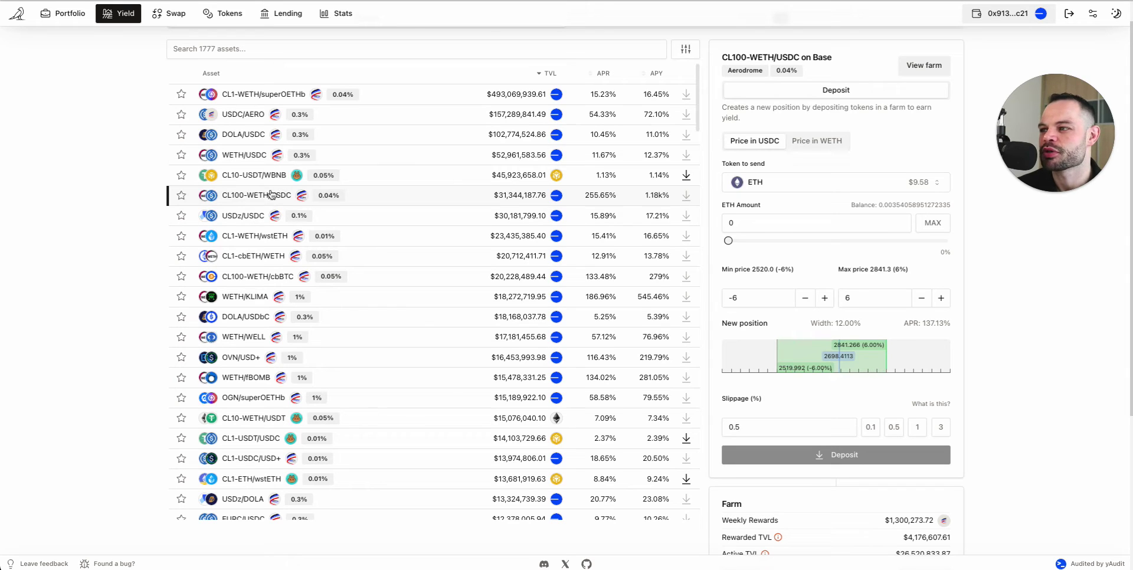
Compare the CL10-USDT/WBNB farm's position range with that of CL100-WETH/USDC, and check the latter's APR.
click(239, 177)
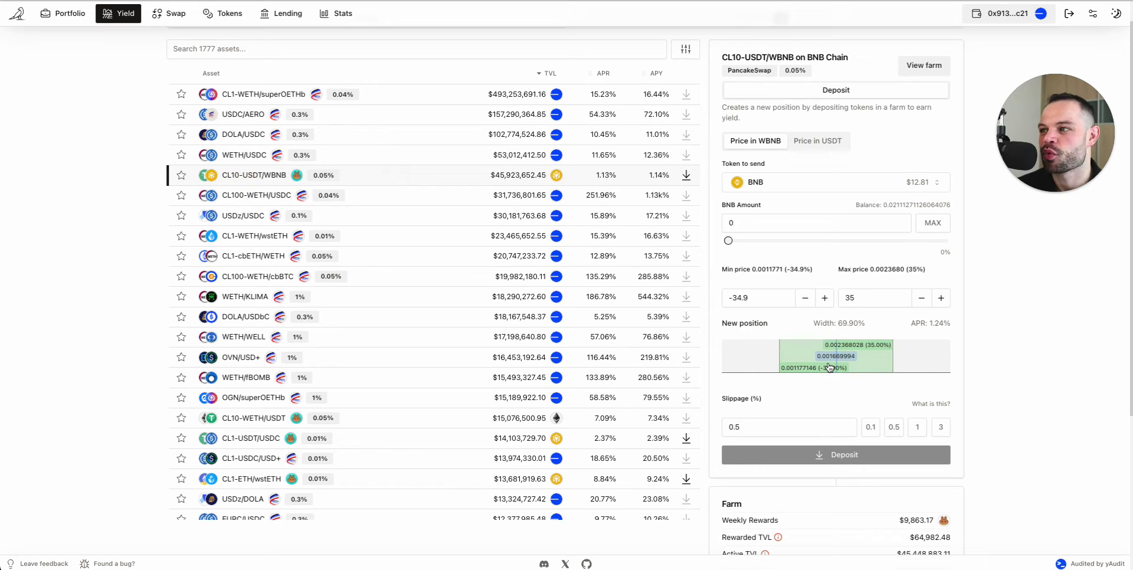
click(243, 201)
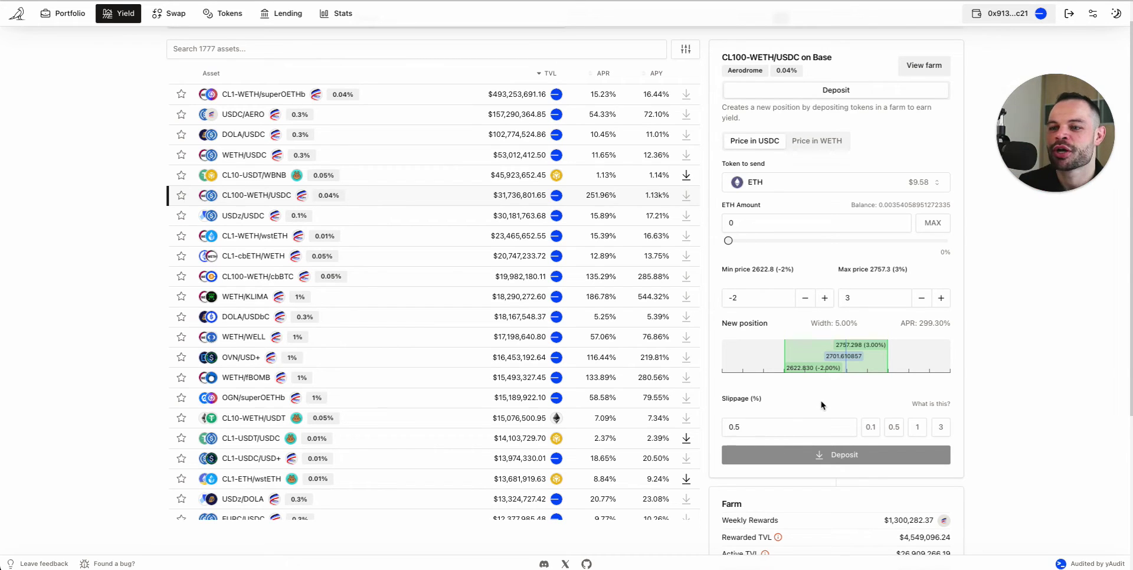
drag(901, 324, 953, 323)
click(940, 322)
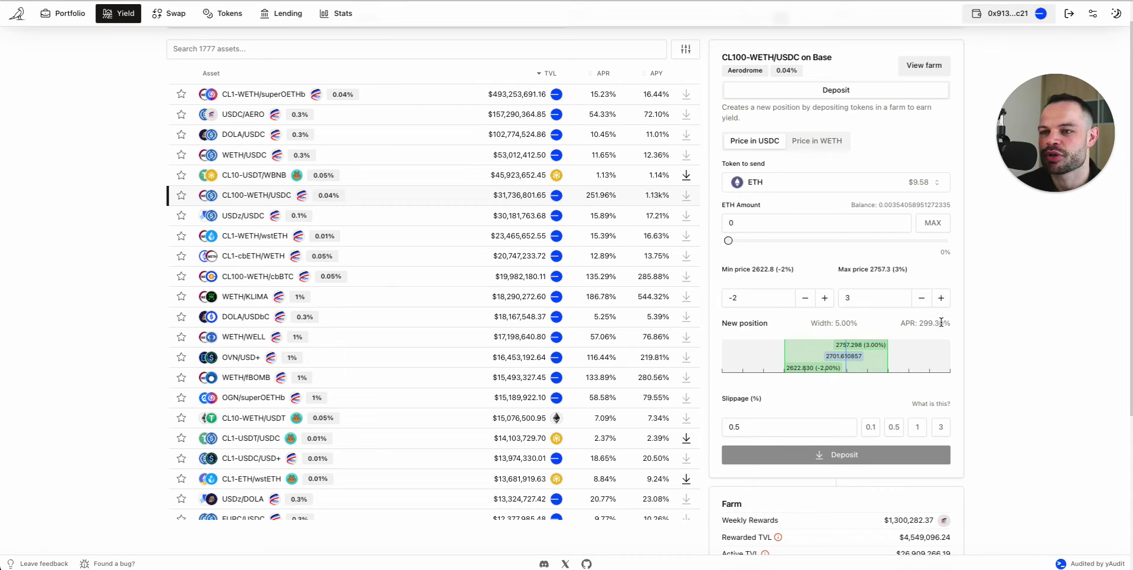
Set the CL100-WETH/USDC position's minimum price to -3% and its maximum price to 4%.
scroll(934, 343, up, 1)
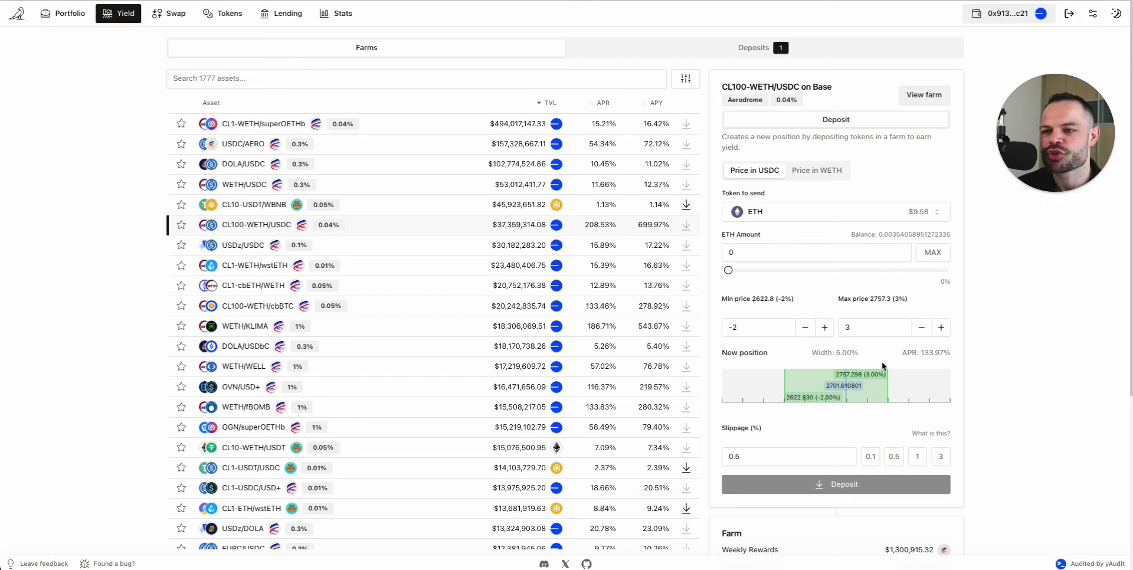
click(806, 327)
click(941, 328)
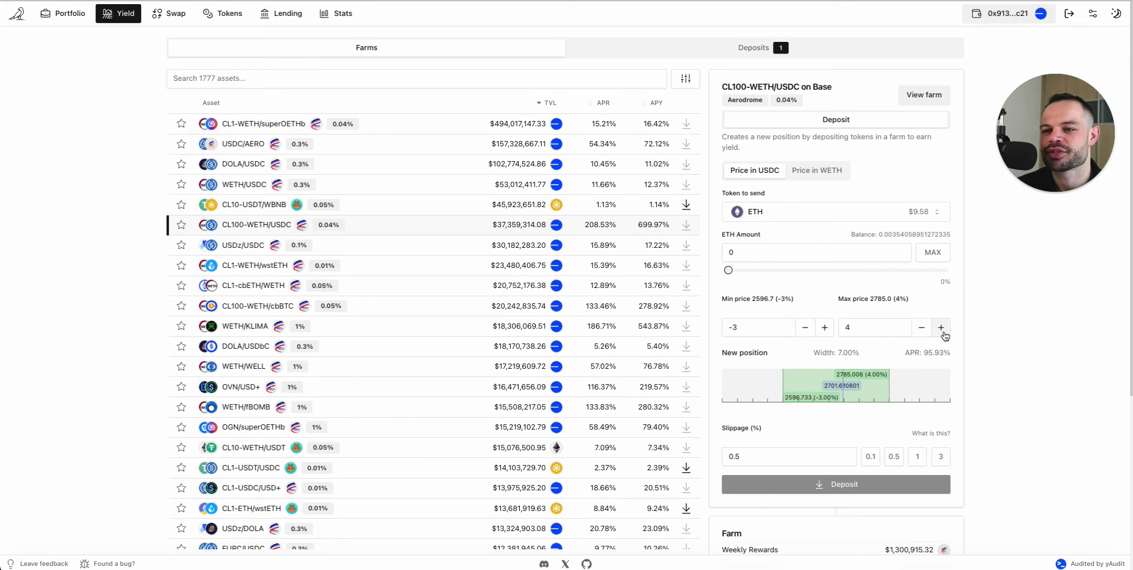
Widen the CL100-WETH/USDC position range to a minimum price of -5% and a maximum price of 6%.
click(805, 327)
click(942, 329)
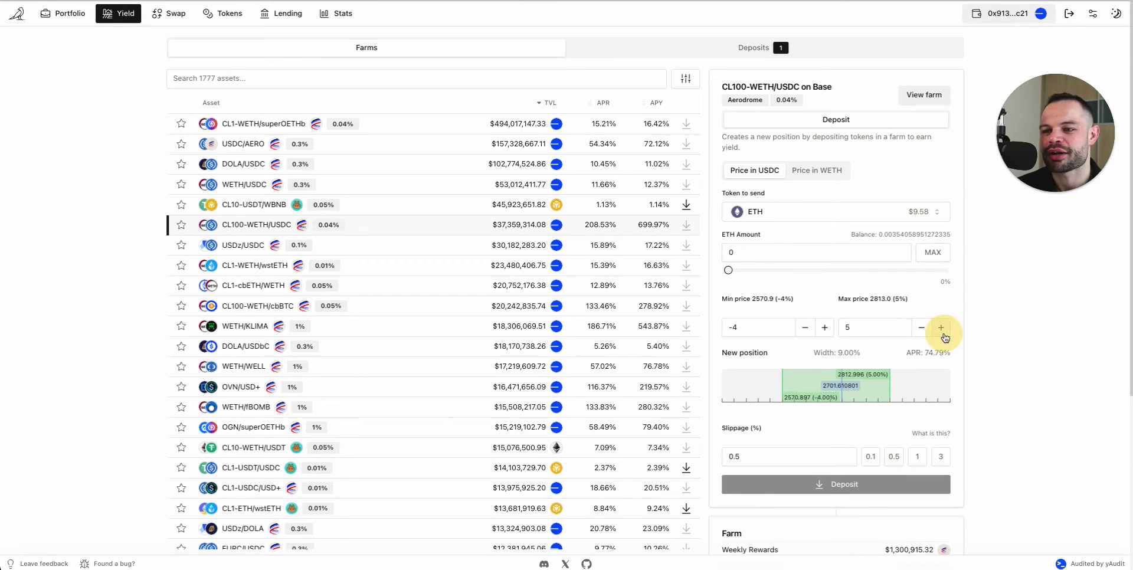
click(805, 327)
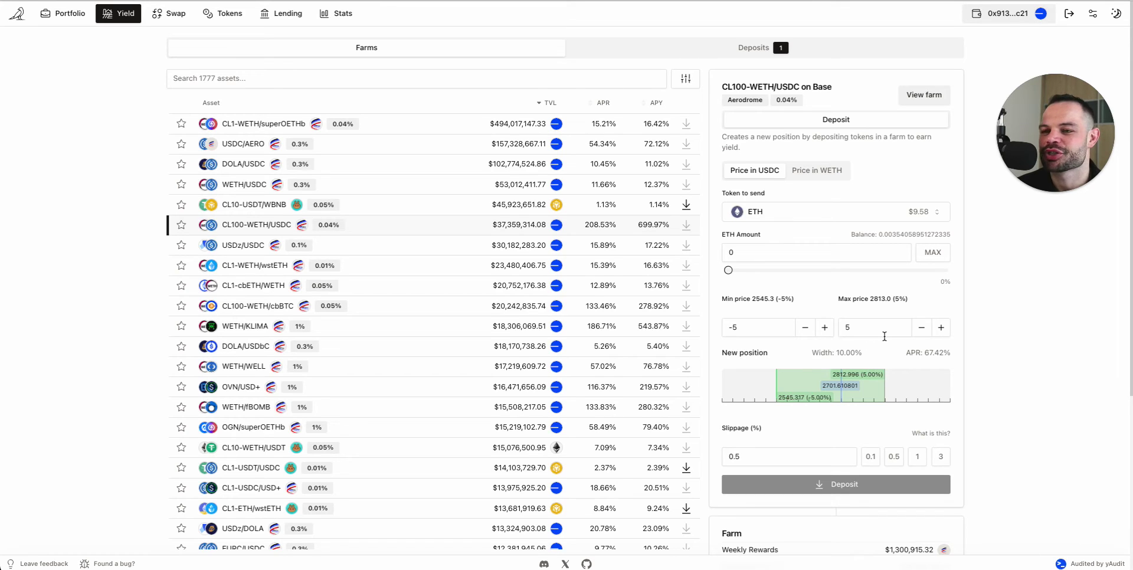
click(940, 327)
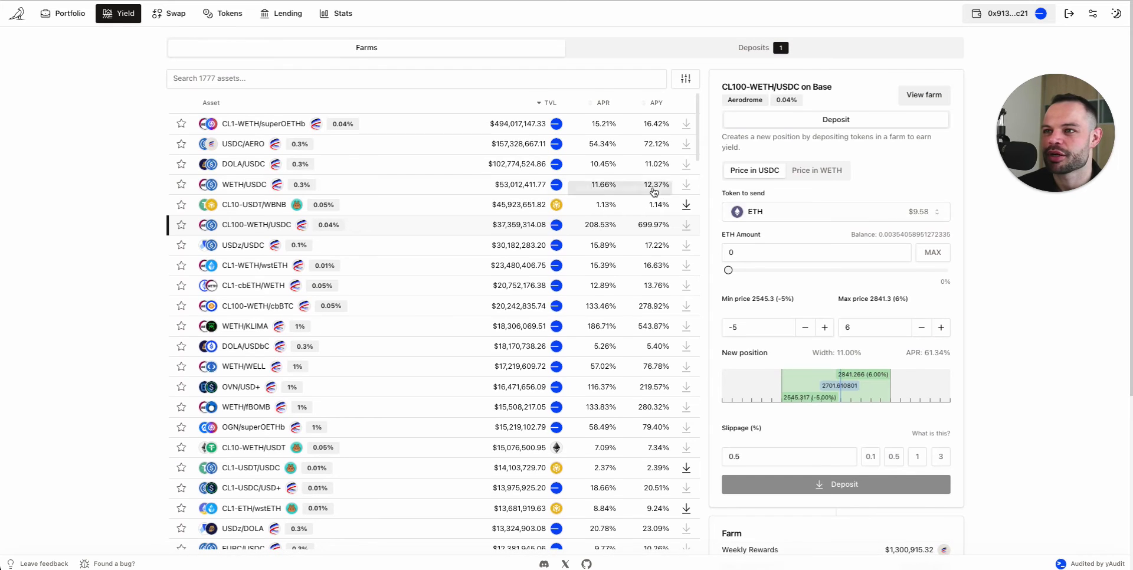
Open the existing deposits and compare the CL200-WETH/BRETT position's range width with its APR.
click(727, 48)
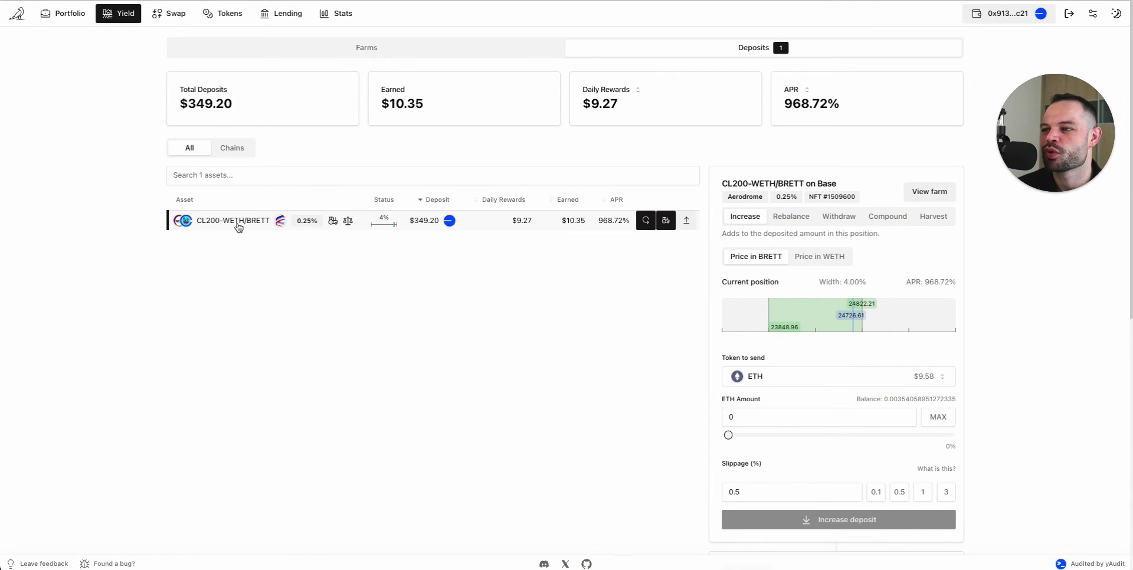
drag(1042, 144, 1039, 90)
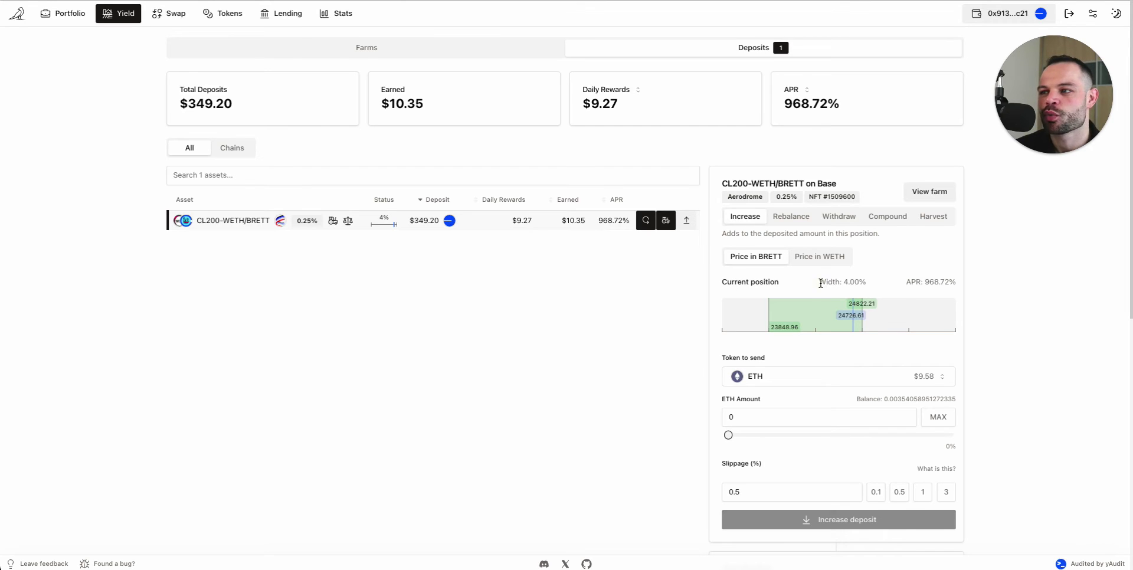
drag(845, 281, 868, 285)
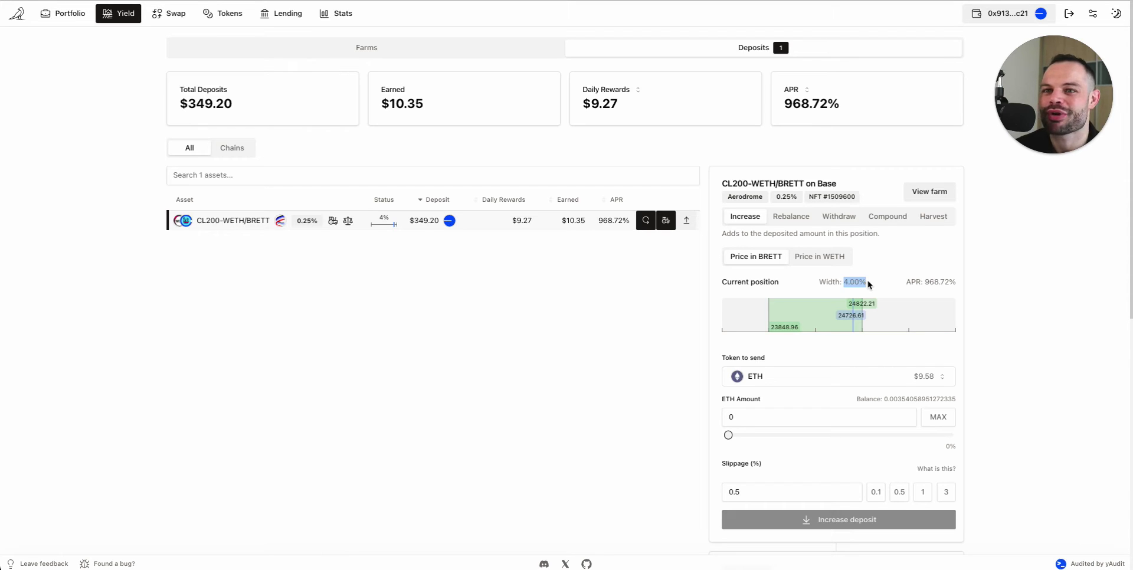
click(925, 282)
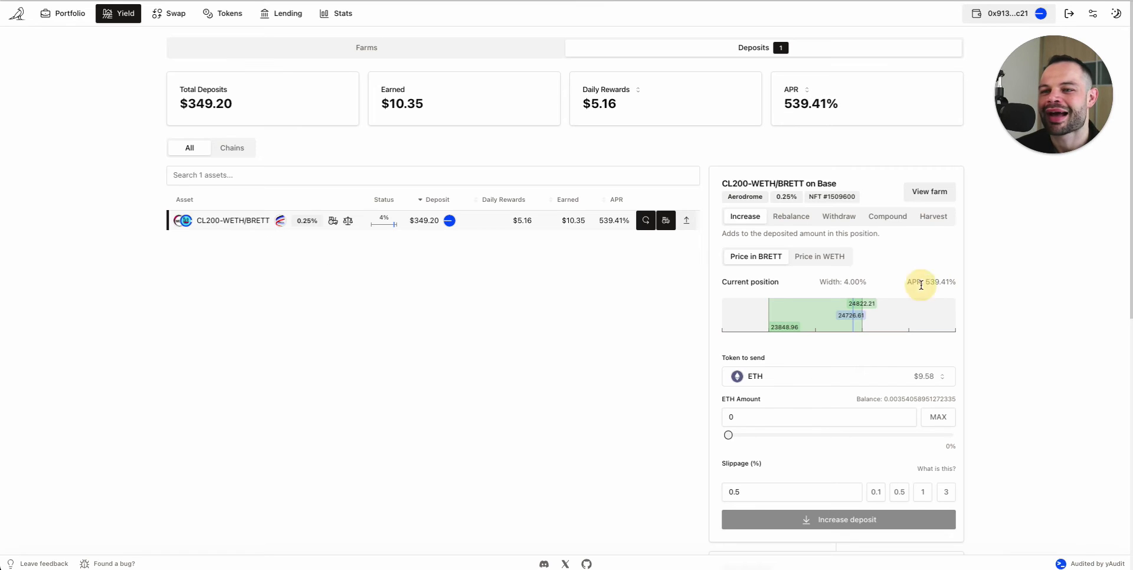
click(857, 281)
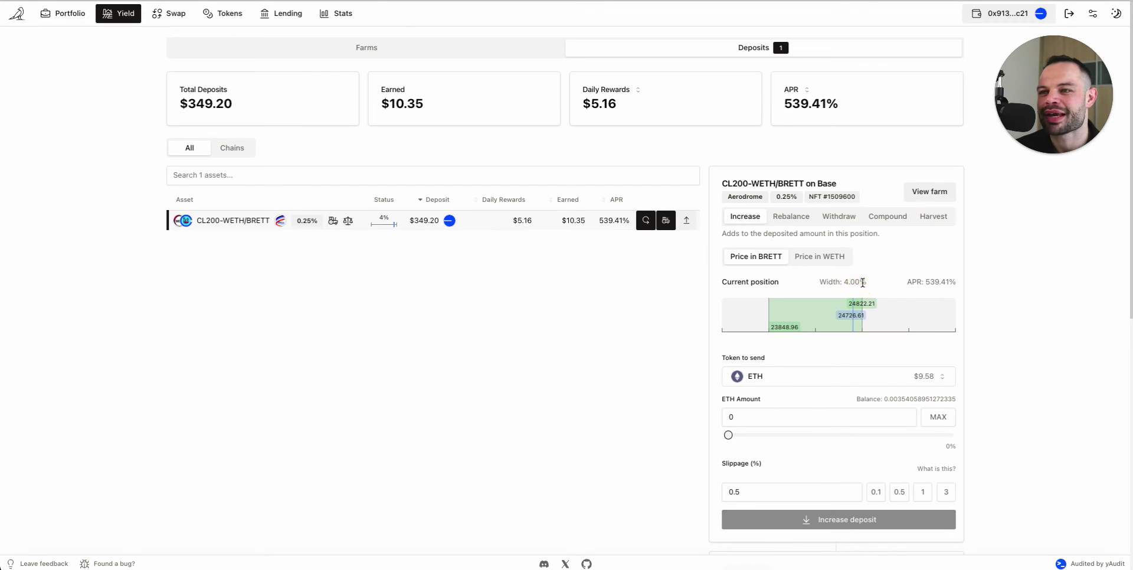
double_click(932, 281)
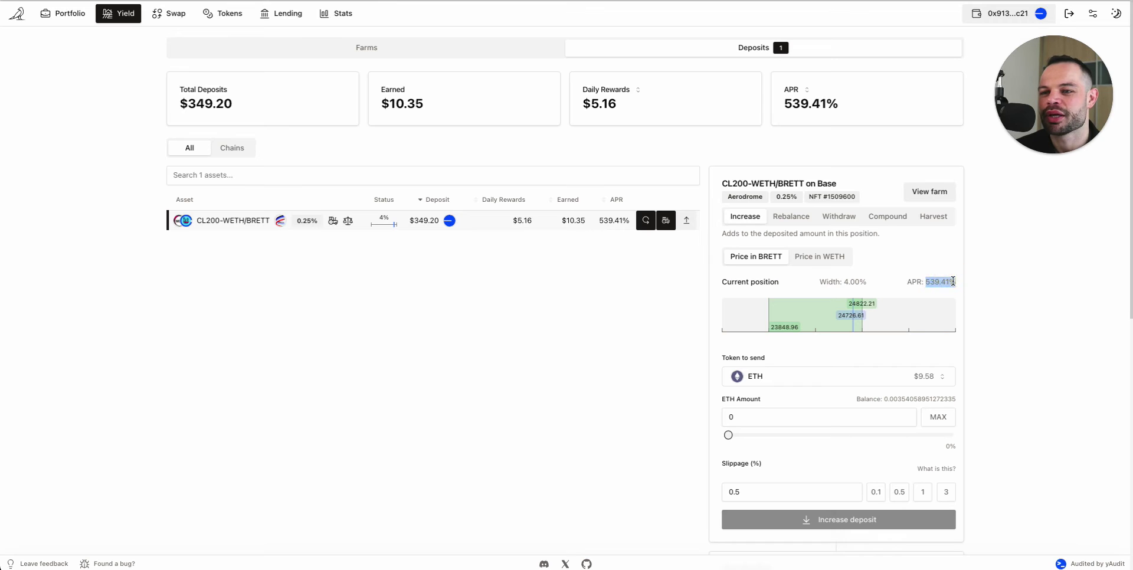
click(871, 279)
drag(847, 283, 902, 279)
click(909, 279)
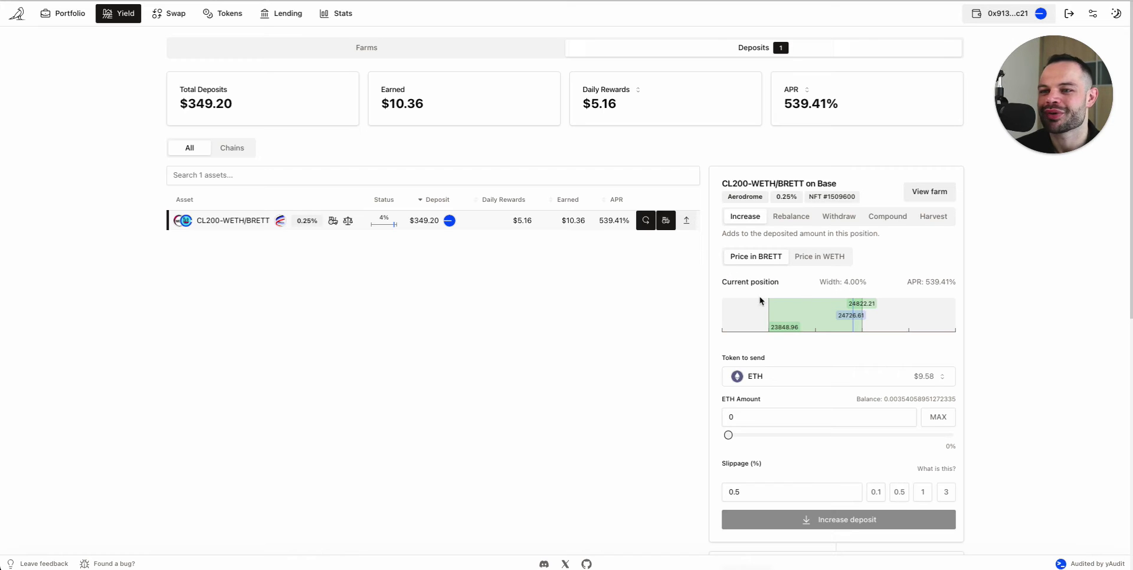
Check the total deposits amount in the deposits summary.
double_click(215, 103)
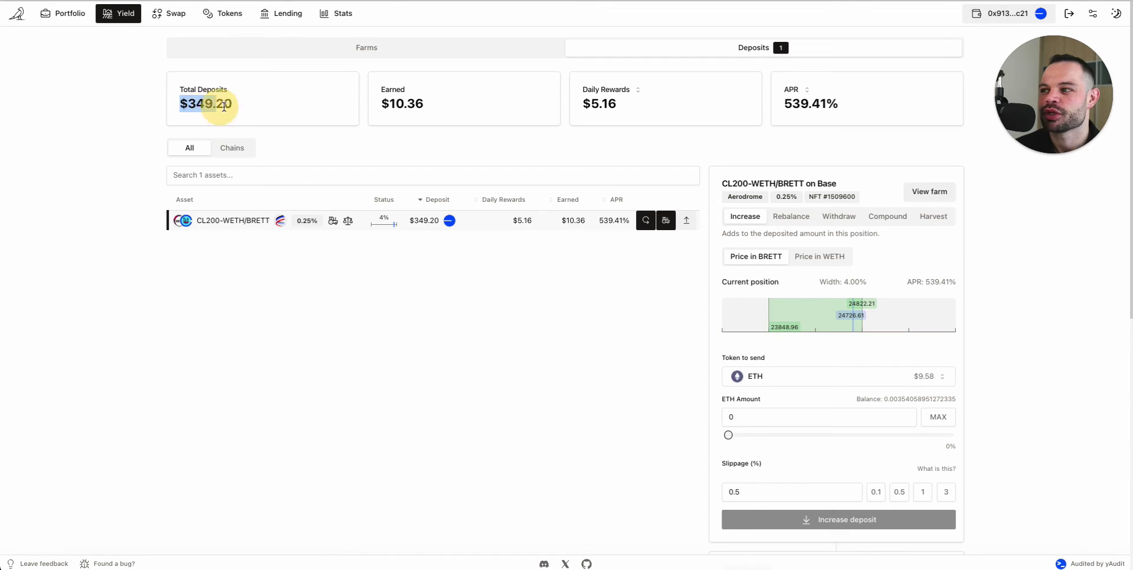
click(239, 111)
drag(189, 110, 415, 135)
click(417, 132)
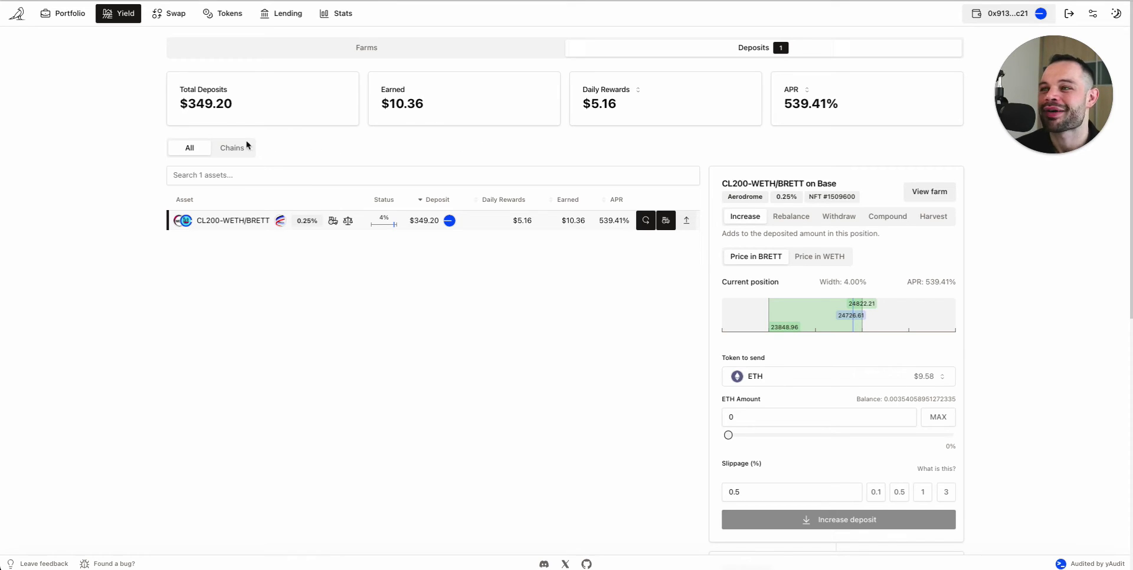
drag(184, 103, 291, 139)
click(327, 142)
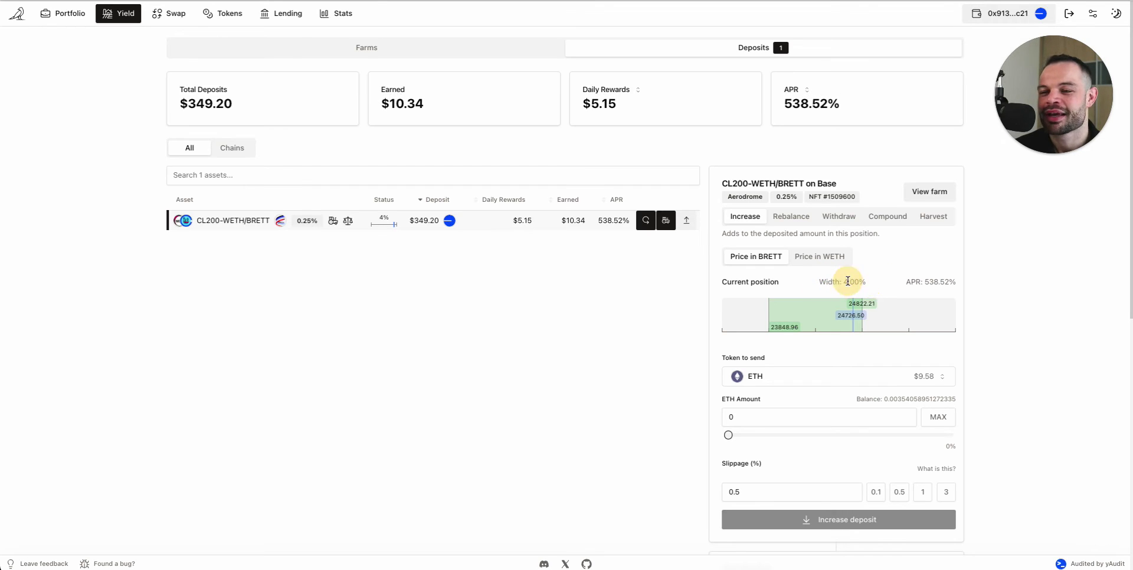
Relate the CL200-WETH/BRETT position's range width to the total deposits and the position's APR.
drag(843, 284, 868, 284)
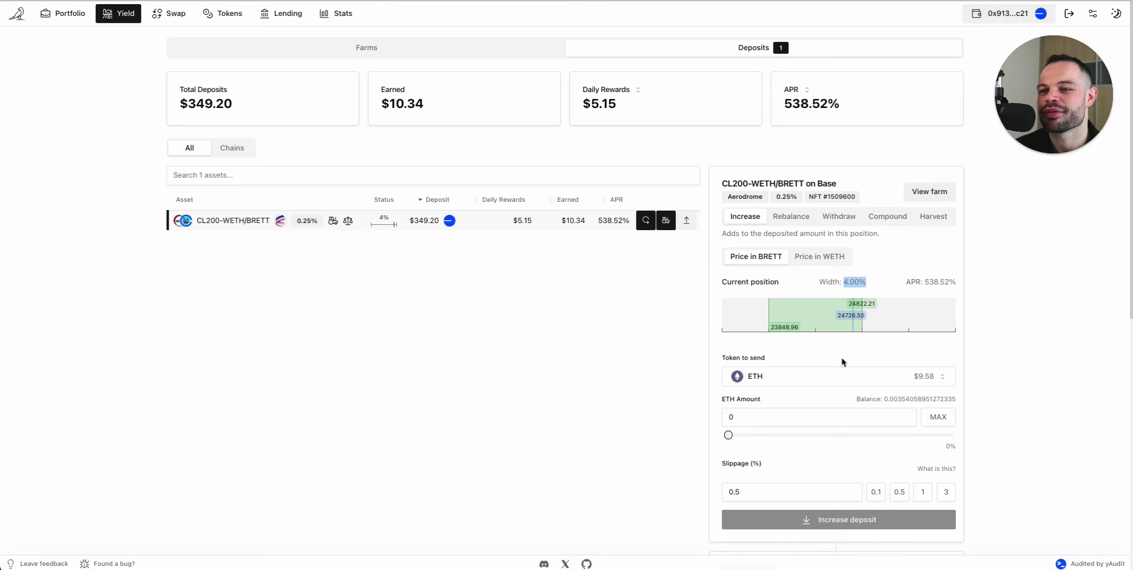
click(857, 279)
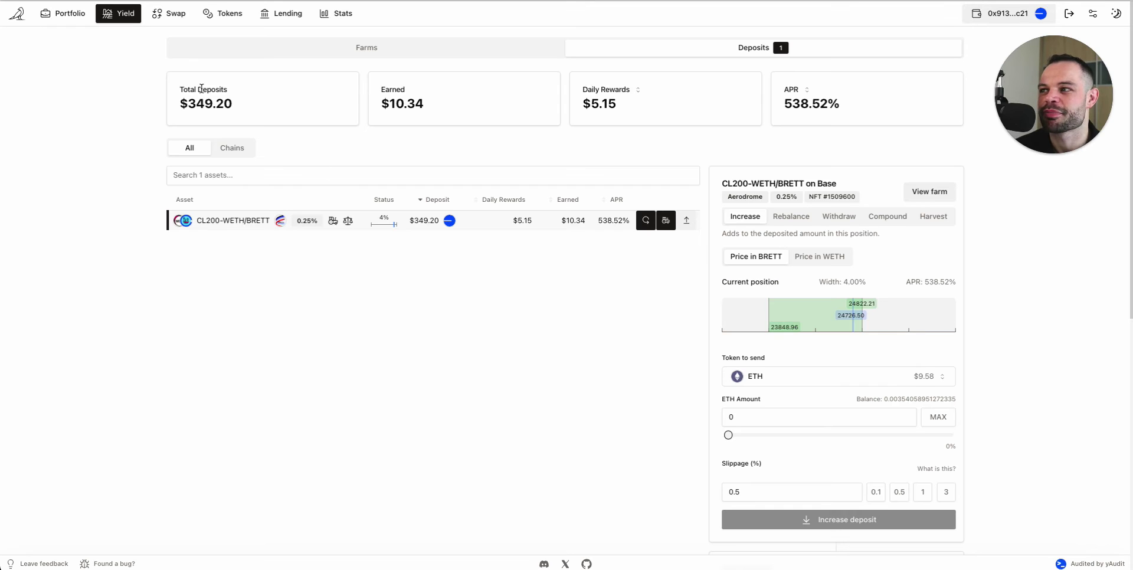
double_click(249, 109)
click(335, 146)
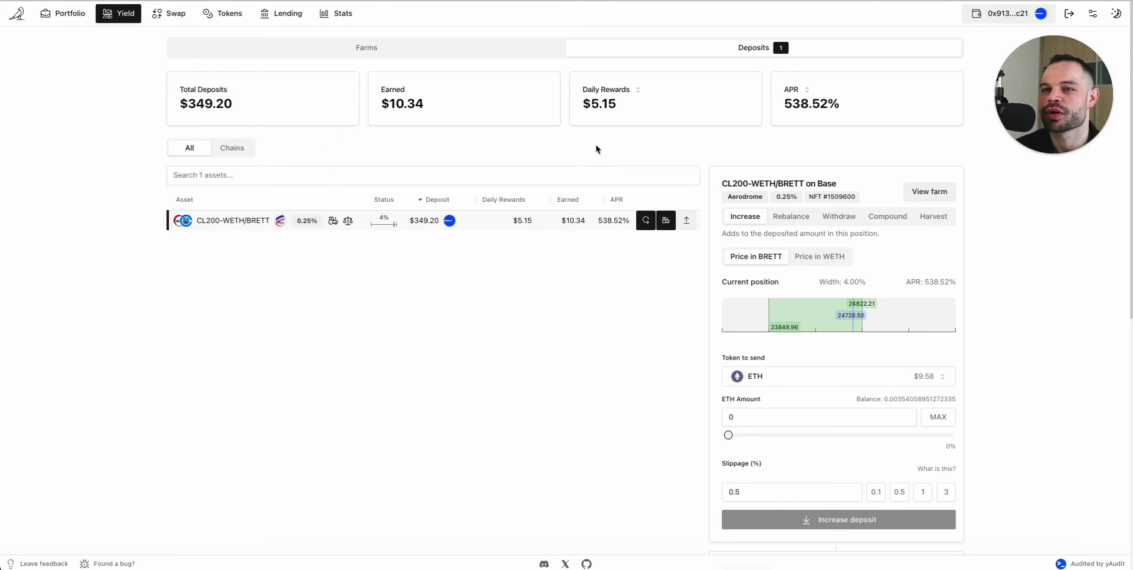
click(914, 280)
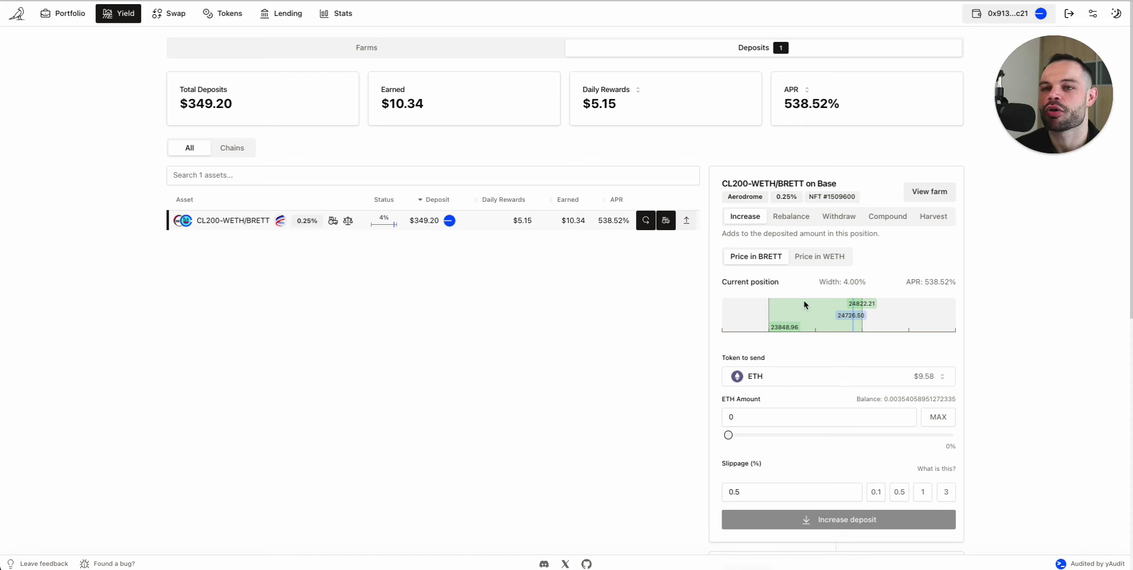
Review the earned amount, daily rewards and overall APR in the deposits summary.
drag(380, 101, 435, 101)
click(404, 102)
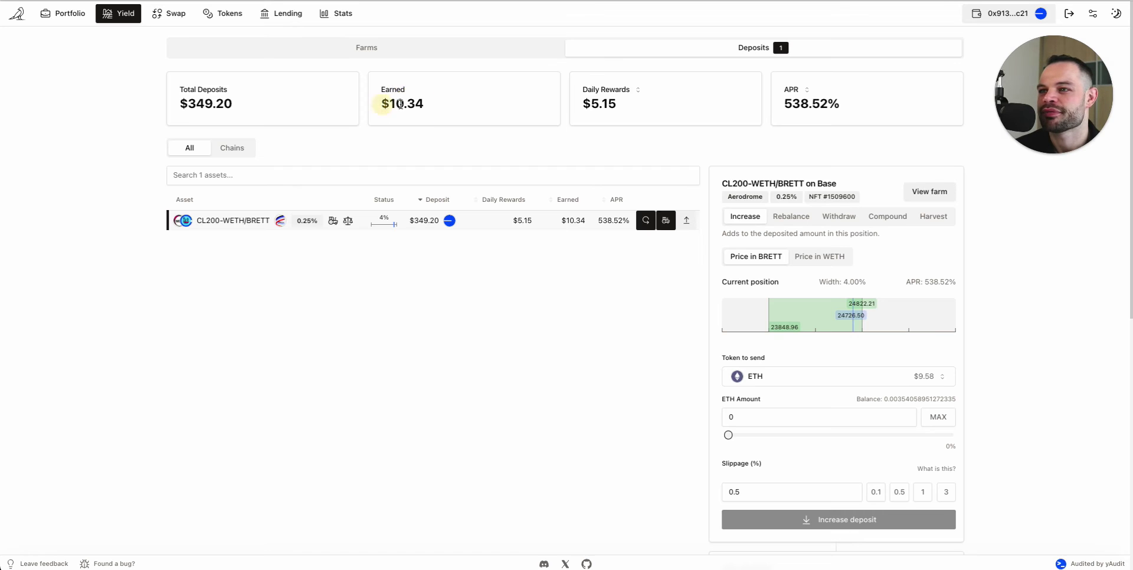
drag(380, 103, 513, 105)
click(416, 101)
click(435, 107)
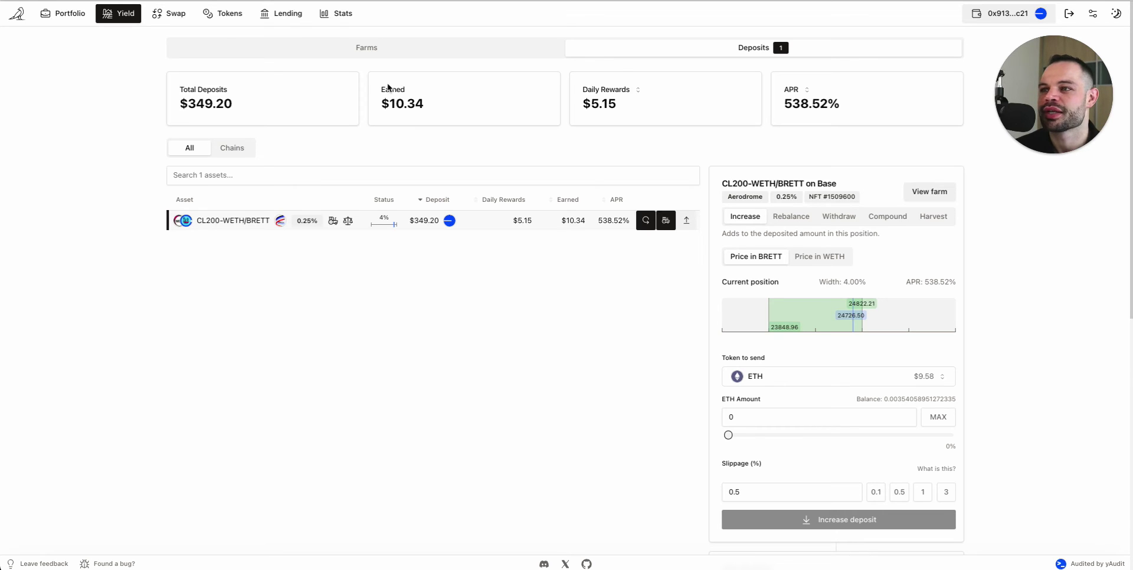
click(592, 108)
drag(600, 108, 703, 106)
drag(785, 106, 888, 107)
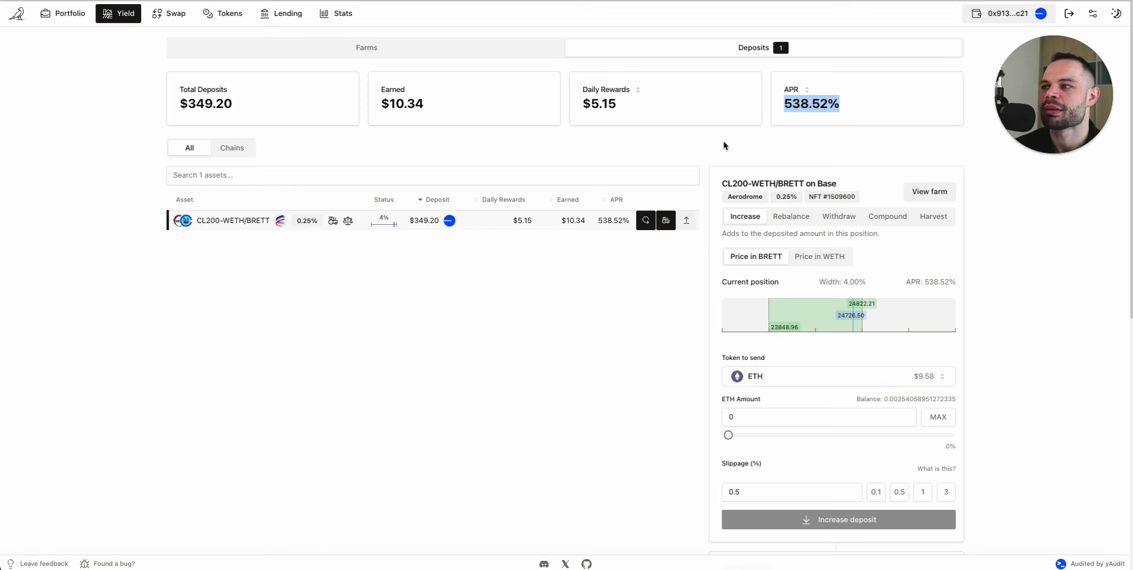
Compare the total deposits with the amount earned so far.
click(231, 105)
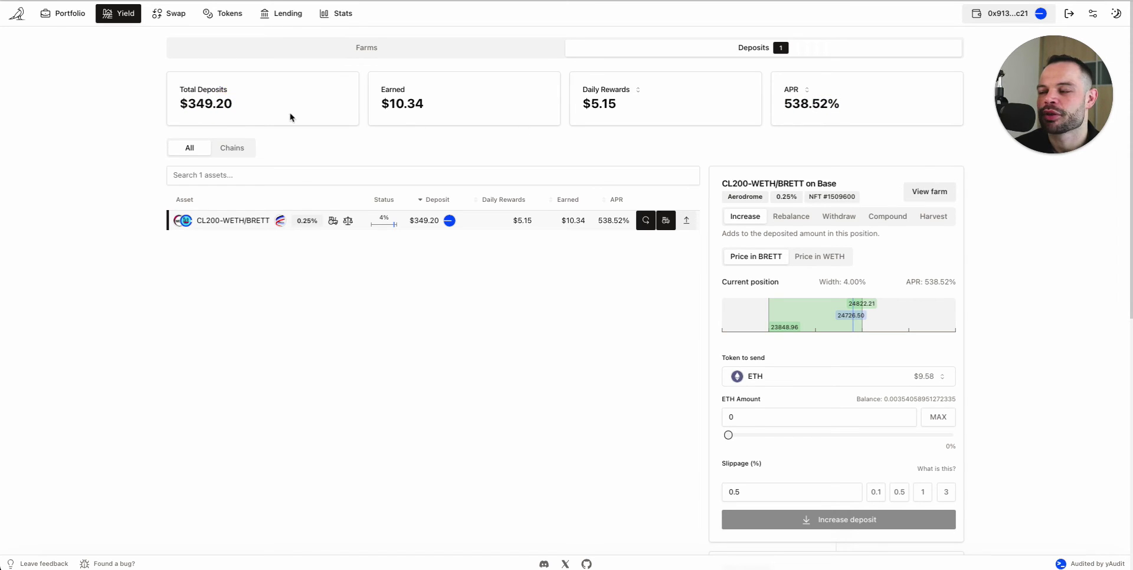
drag(189, 104, 258, 106)
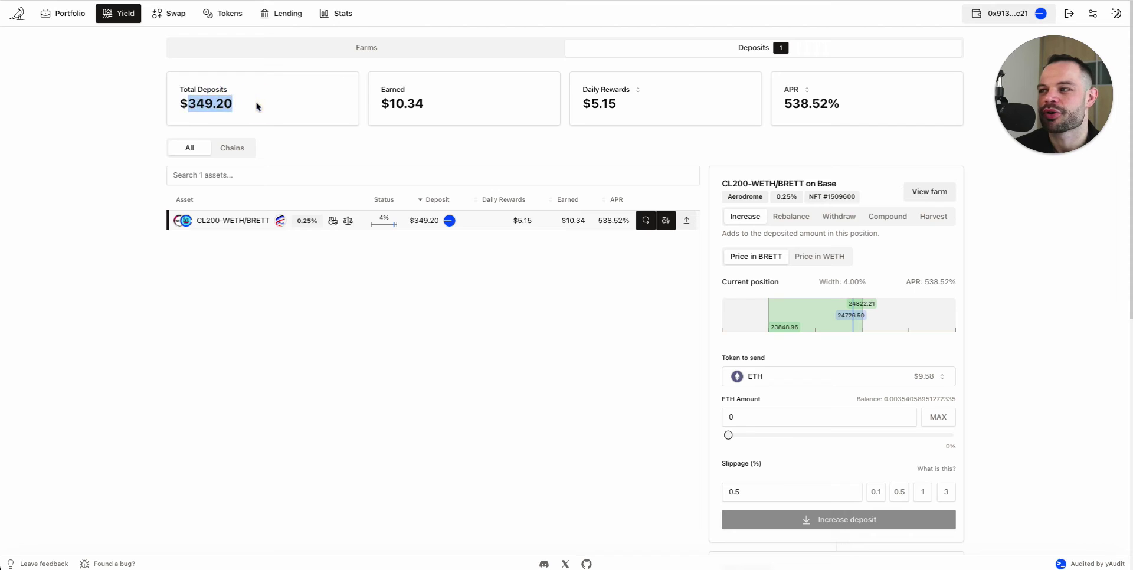
click(221, 104)
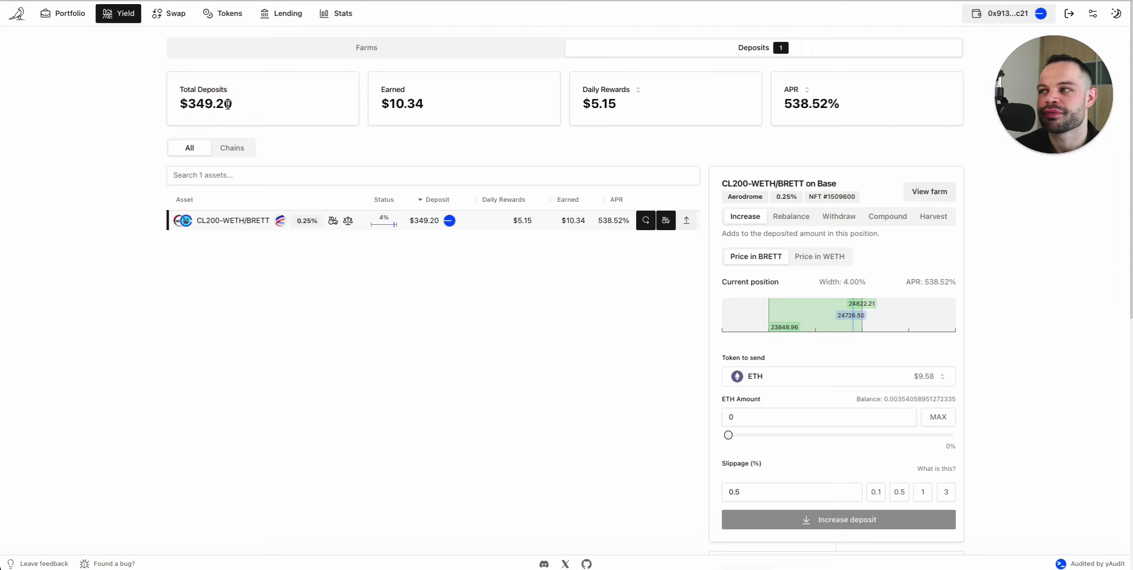
drag(387, 105, 435, 109)
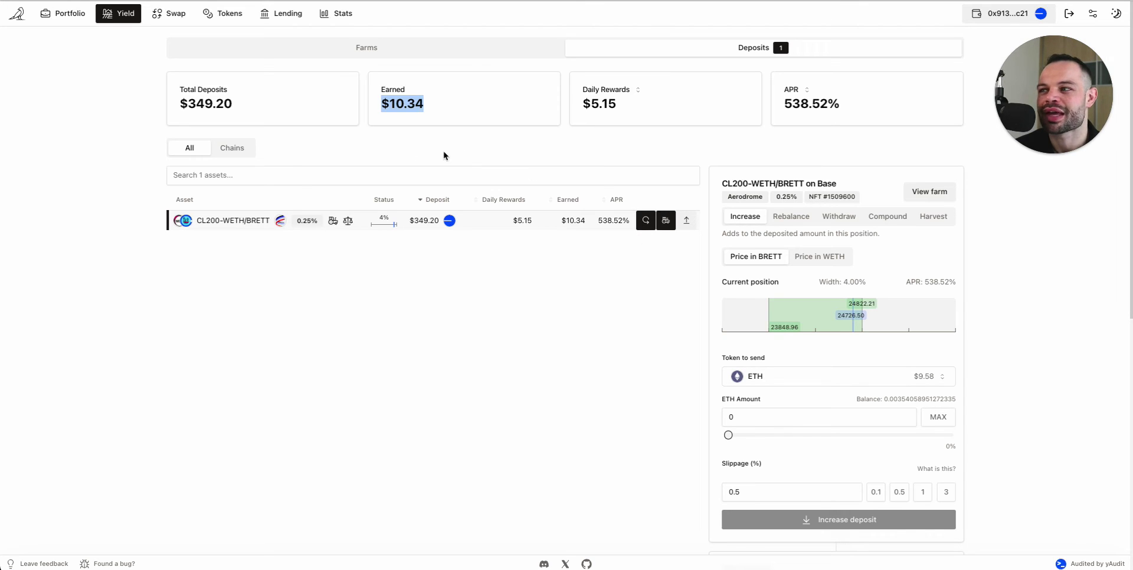
click(371, 140)
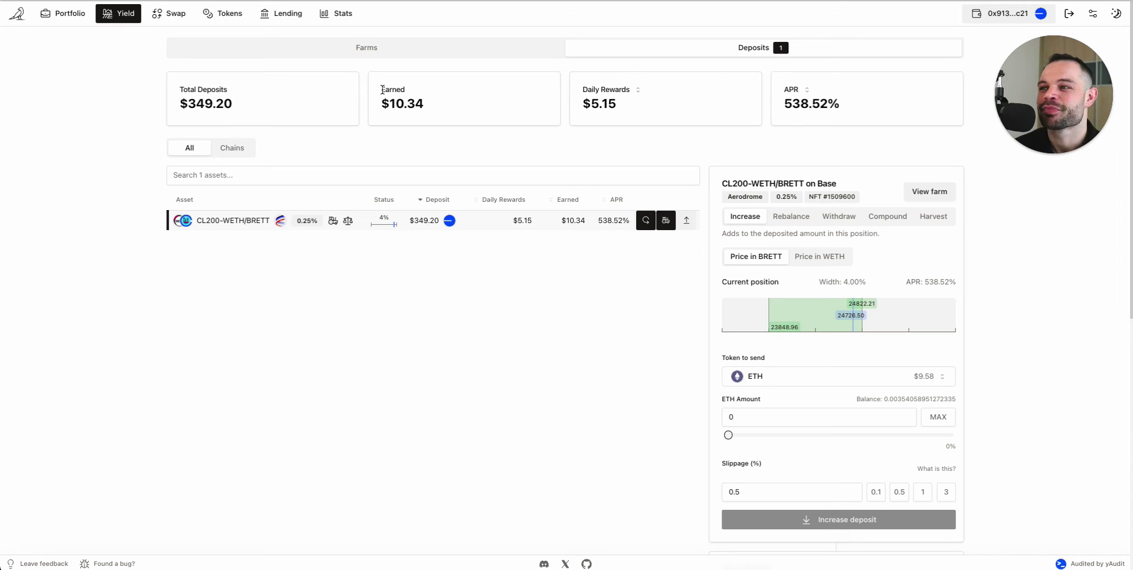
Examine the total deposits figure again alongside the CL200-WETH/BRETT position's current price range.
drag(454, 112, 359, 115)
click(246, 112)
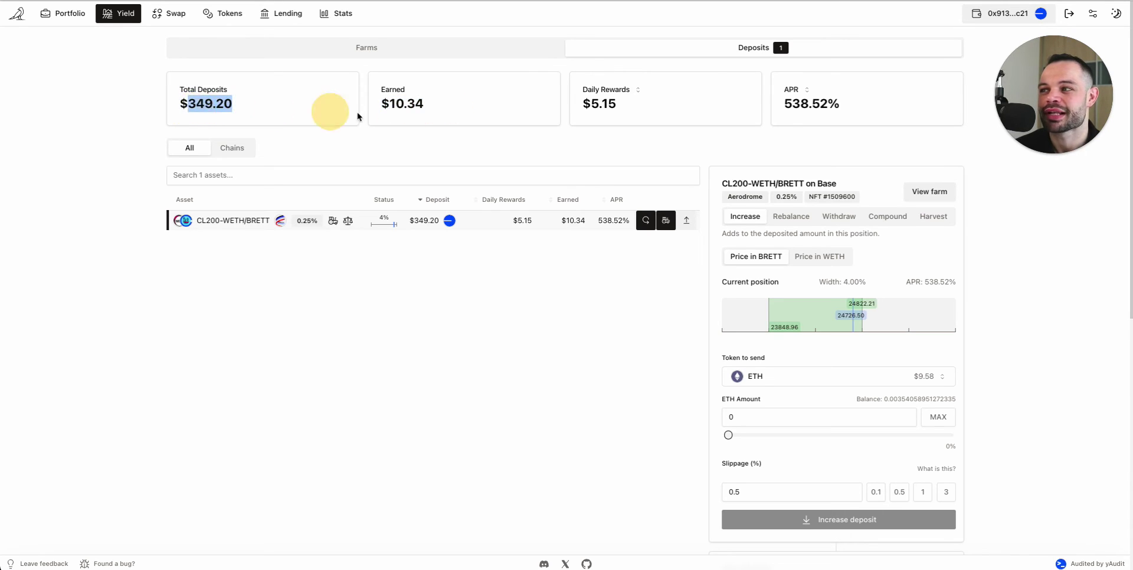
drag(179, 102, 239, 105)
click(425, 160)
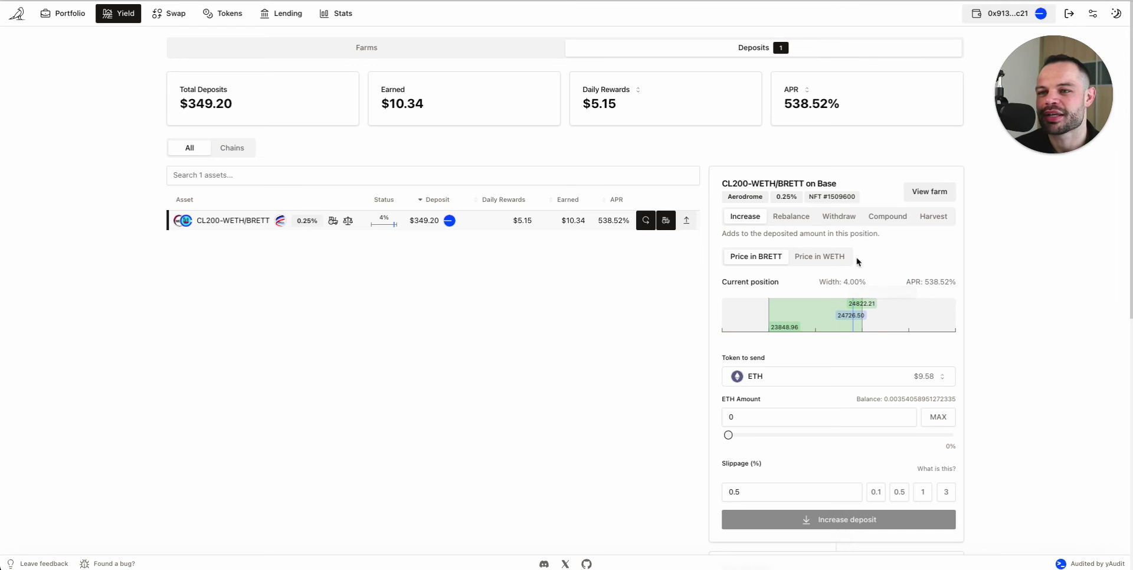
drag(188, 104, 244, 105)
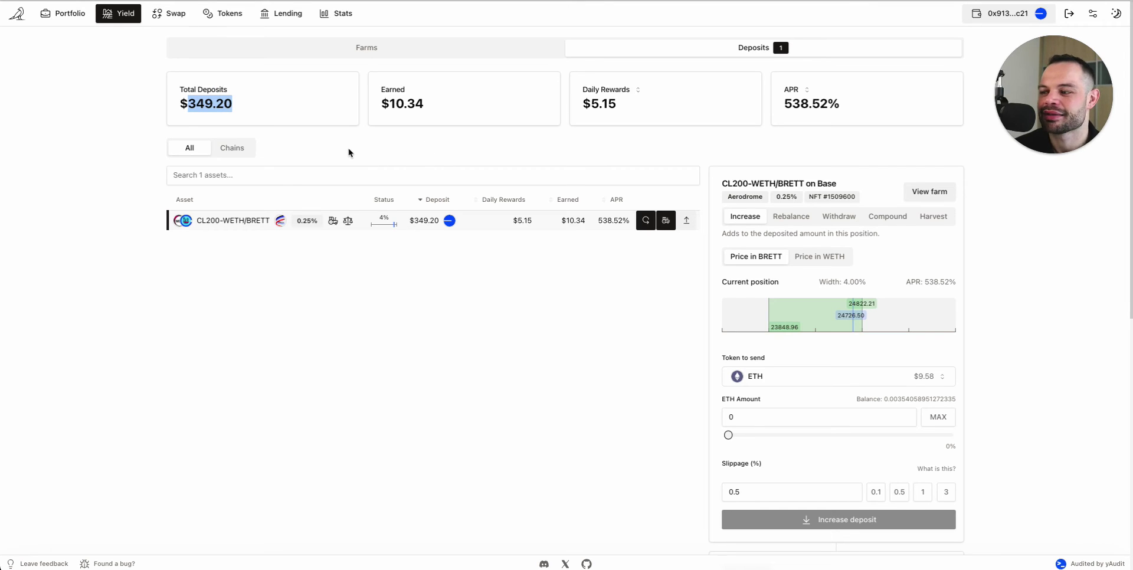
drag(187, 104, 250, 109)
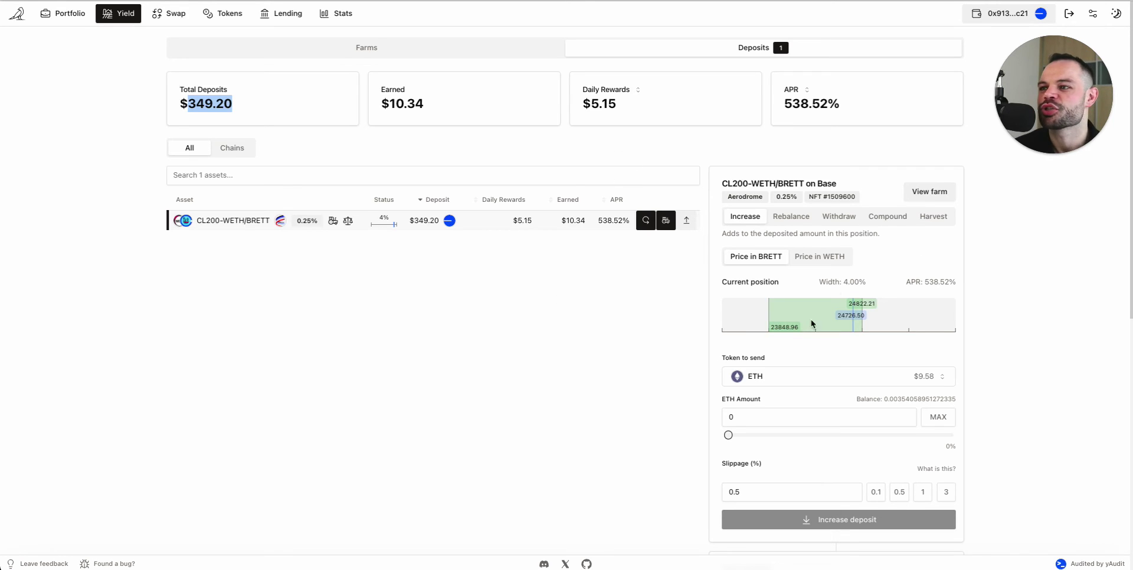
click(359, 155)
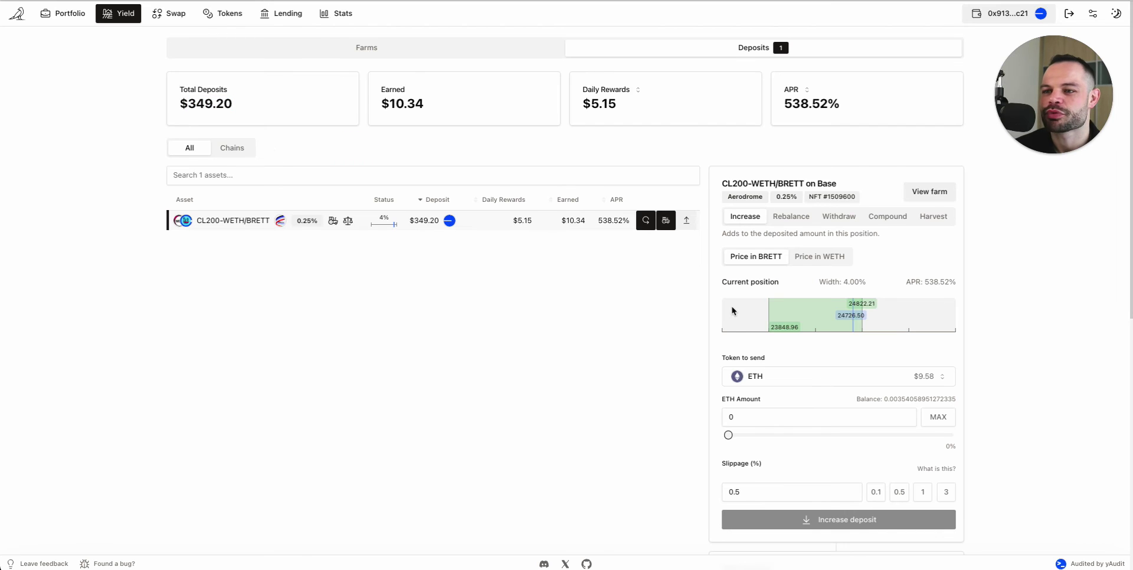
Open the CL200-WETH/BRETT position's Auto-Harvest settings to review the reward conversion, and check the earned amount.
scroll(734, 311, down, 1)
scroll(732, 311, up, 1)
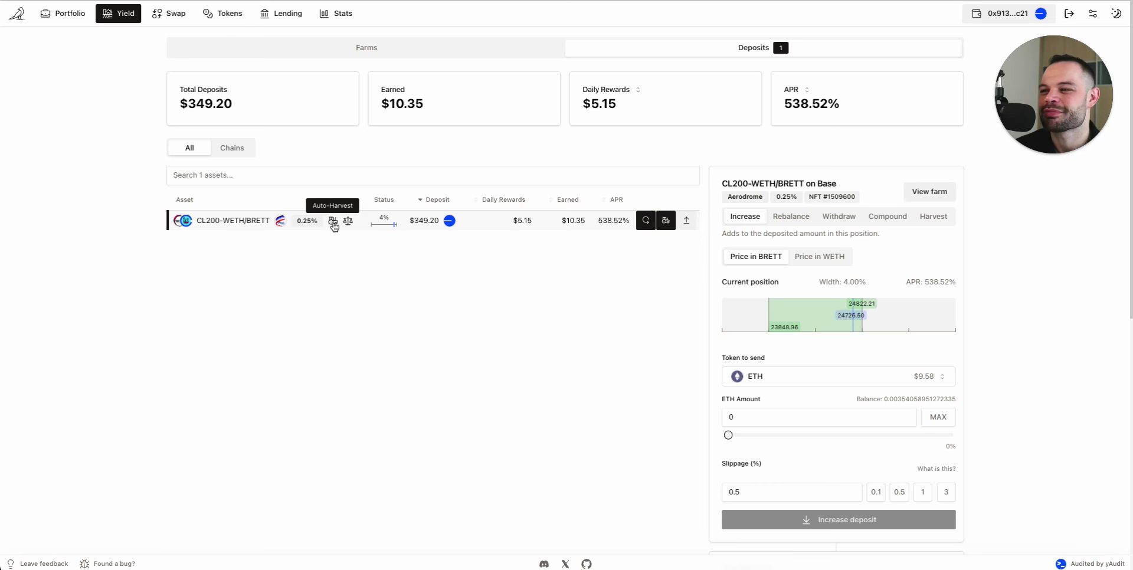
click(937, 217)
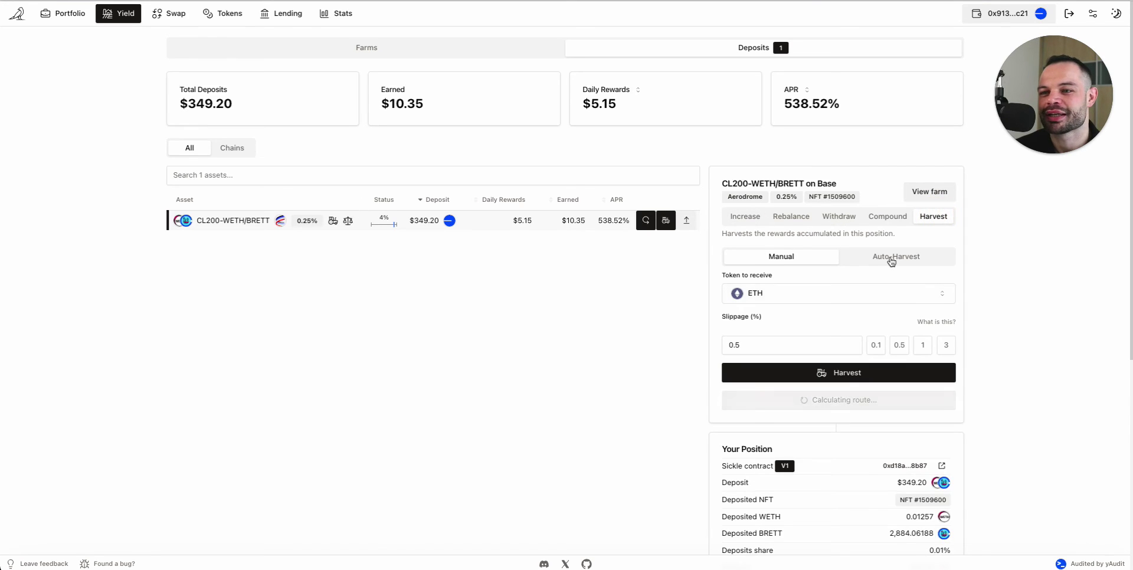
click(893, 257)
scroll(909, 301, down, 2)
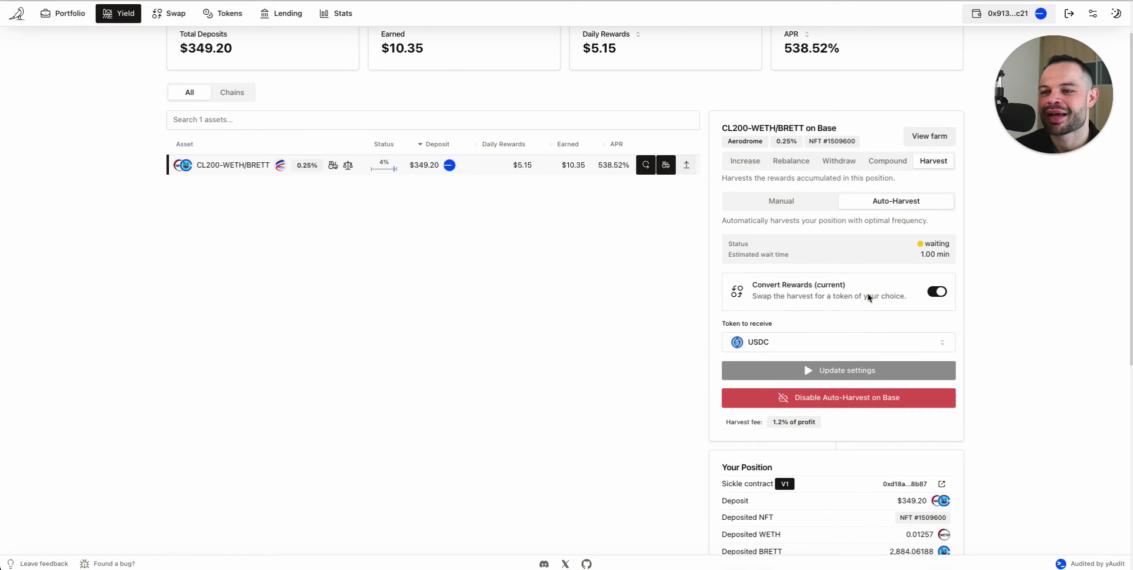
scroll(483, 246, up, 2)
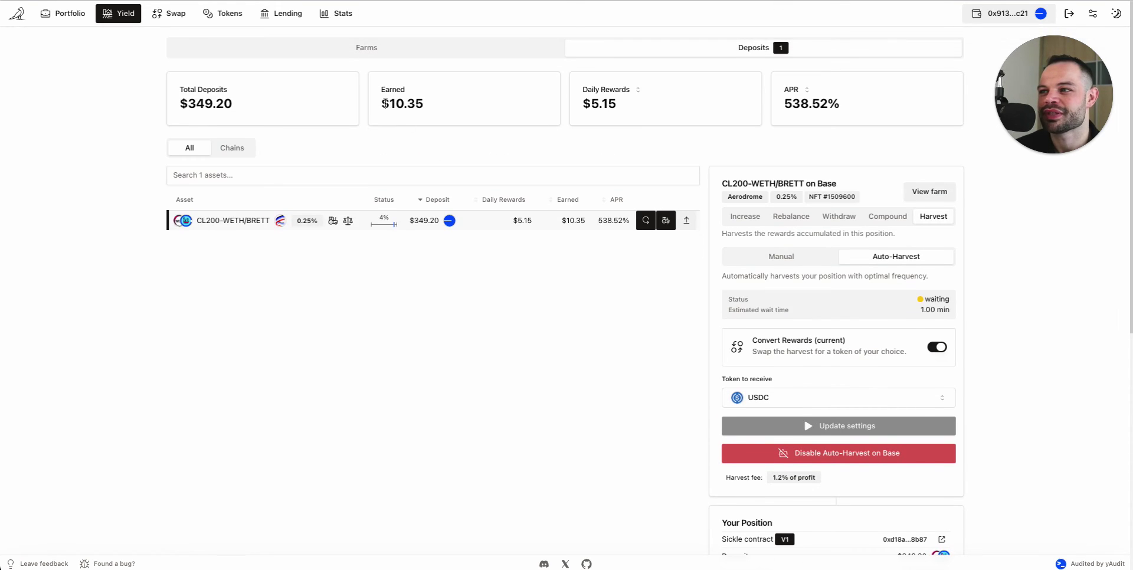
drag(382, 101, 428, 112)
click(428, 111)
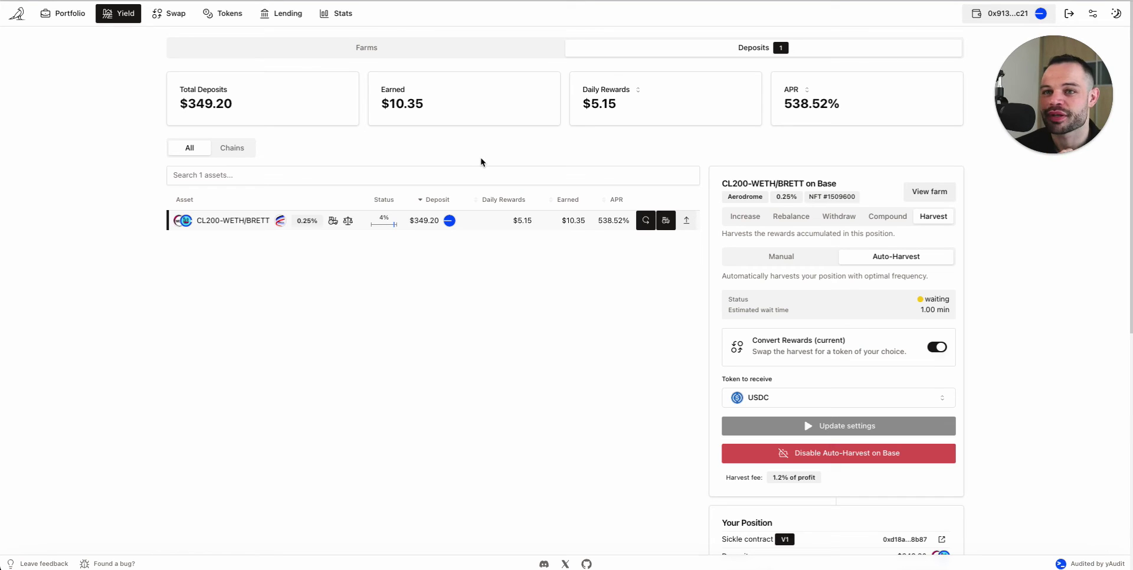
drag(1057, 122, 1066, 196)
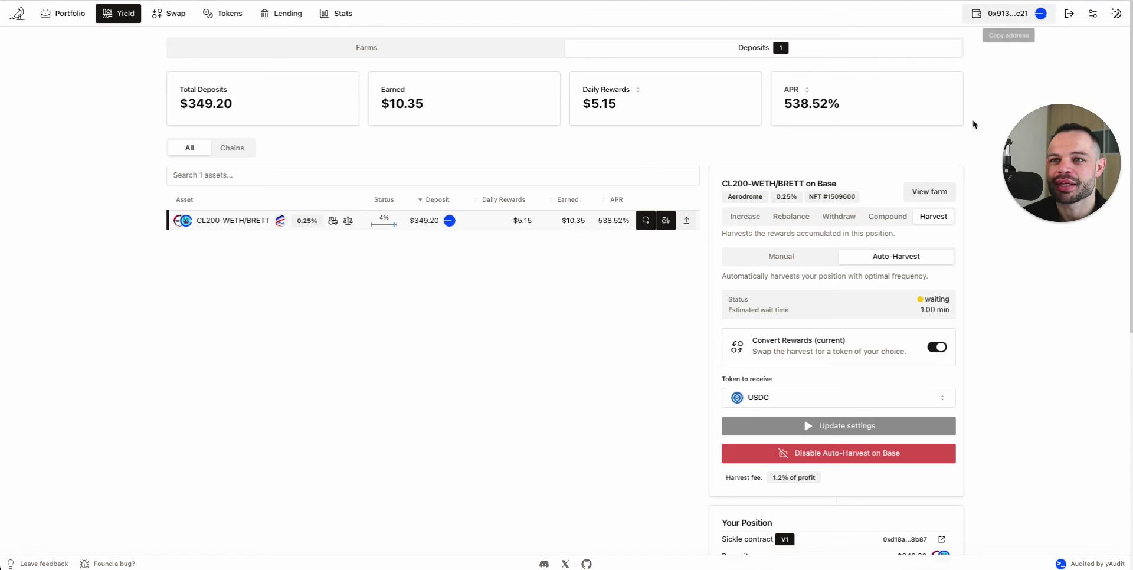
mouse_move(1077, 149)
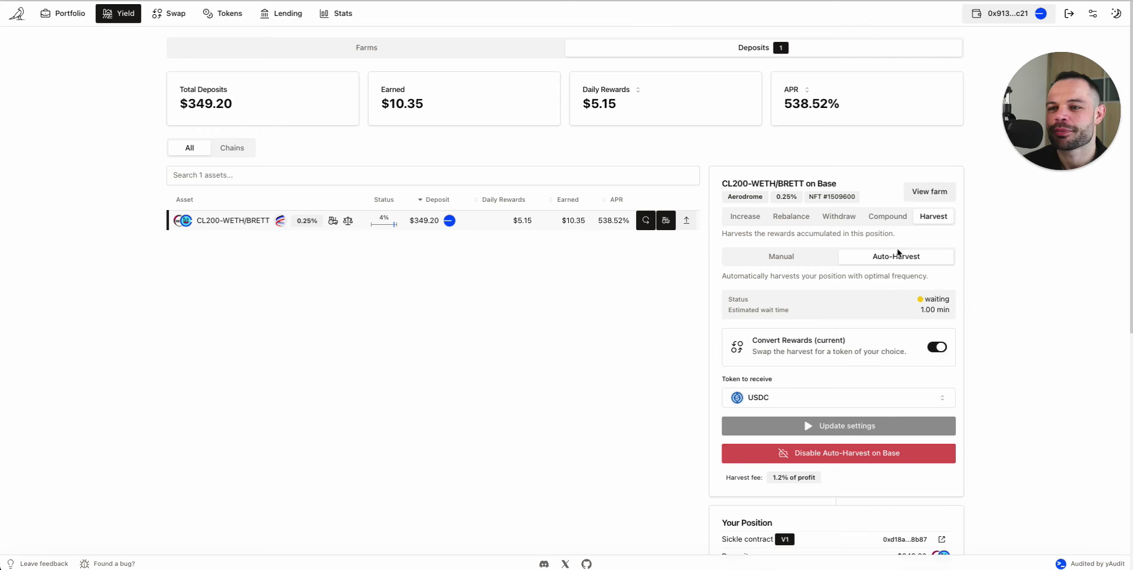
Choose AERO as the token to receive in the CL200-WETH/BRETT position's Auto-Harvest settings.
scroll(853, 363, down, 1)
click(942, 367)
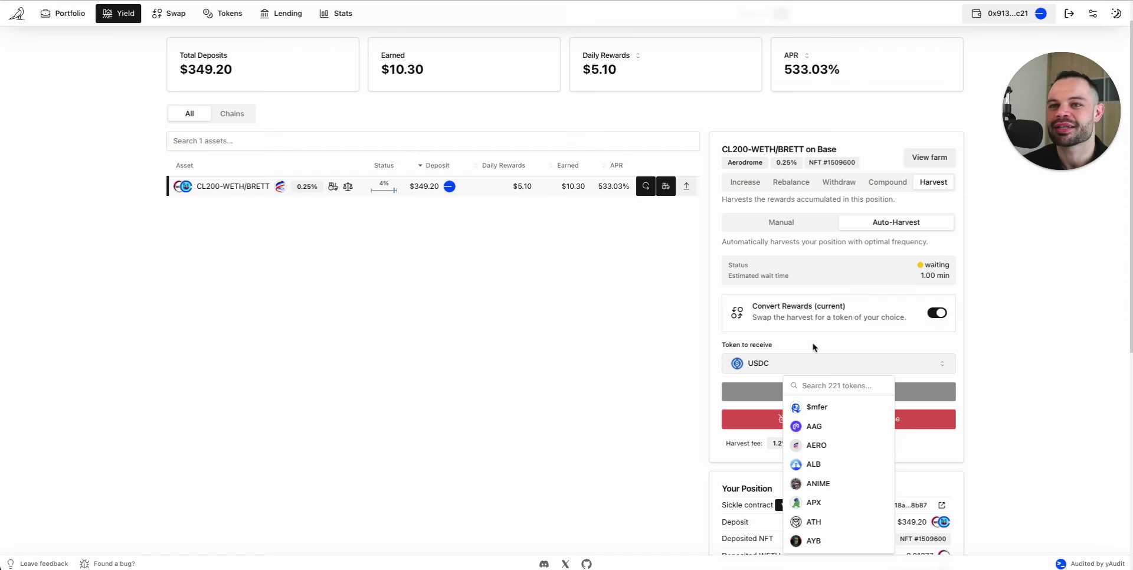
click(828, 447)
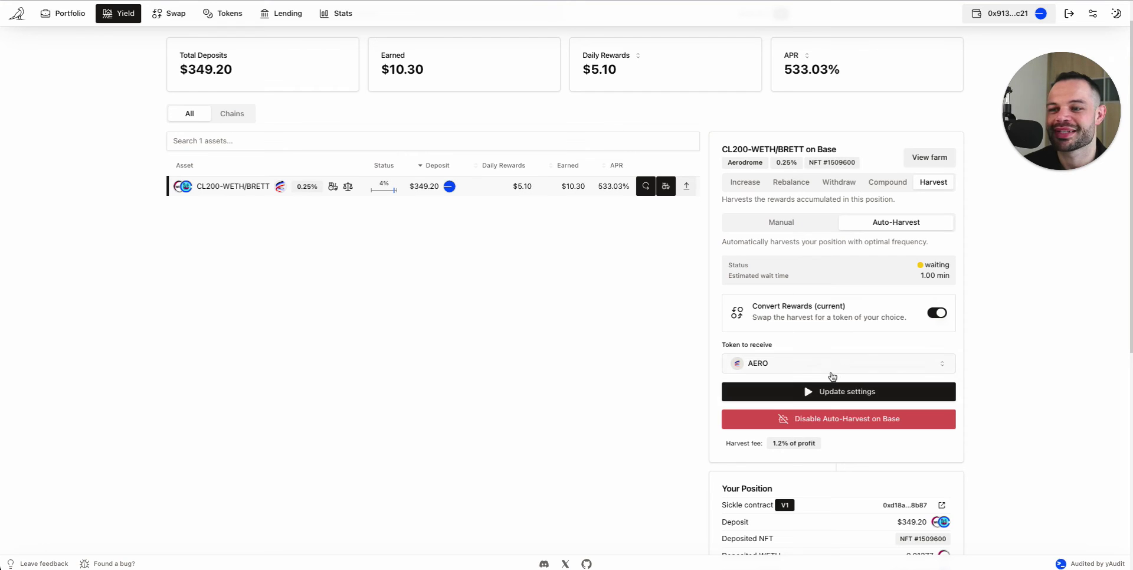
Check the earned amount in the deposits summary.
click(394, 71)
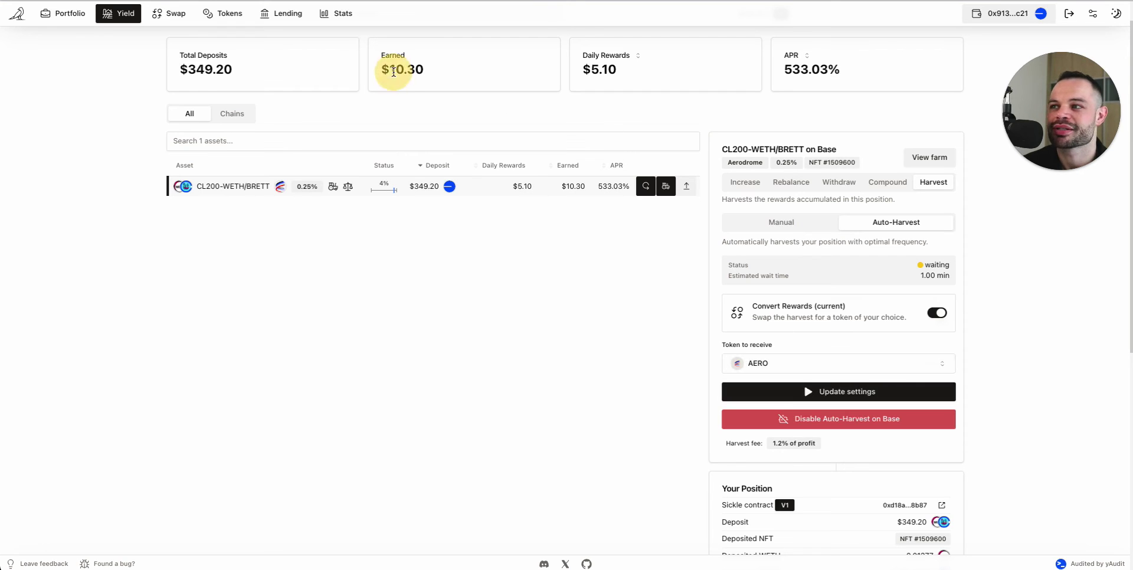
drag(382, 70, 438, 75)
click(438, 75)
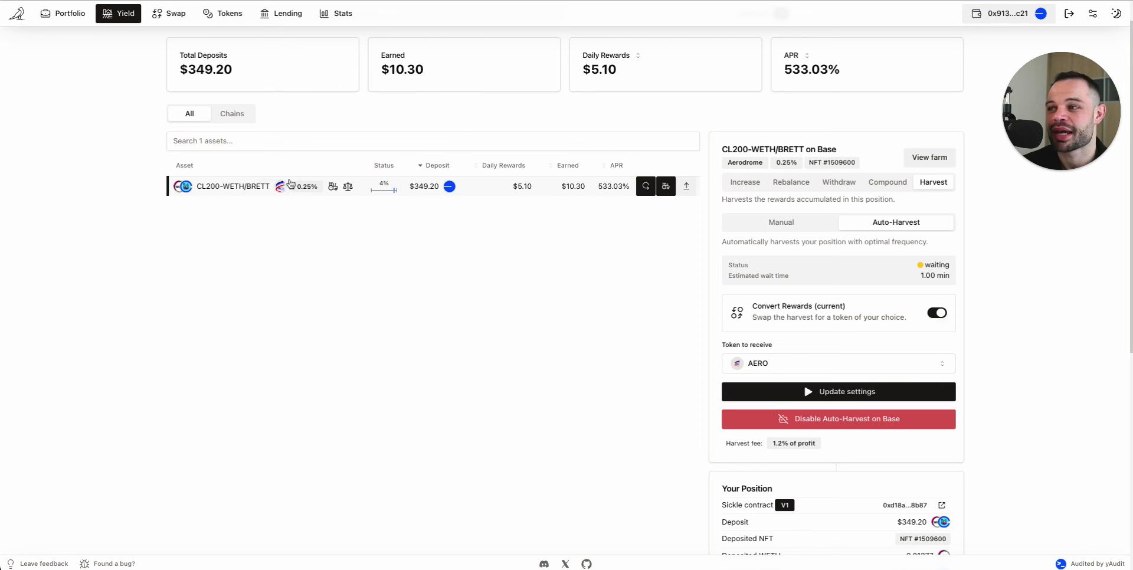
Find USDC in the Auto-Harvest token list and choose it as the token to receive.
click(931, 365)
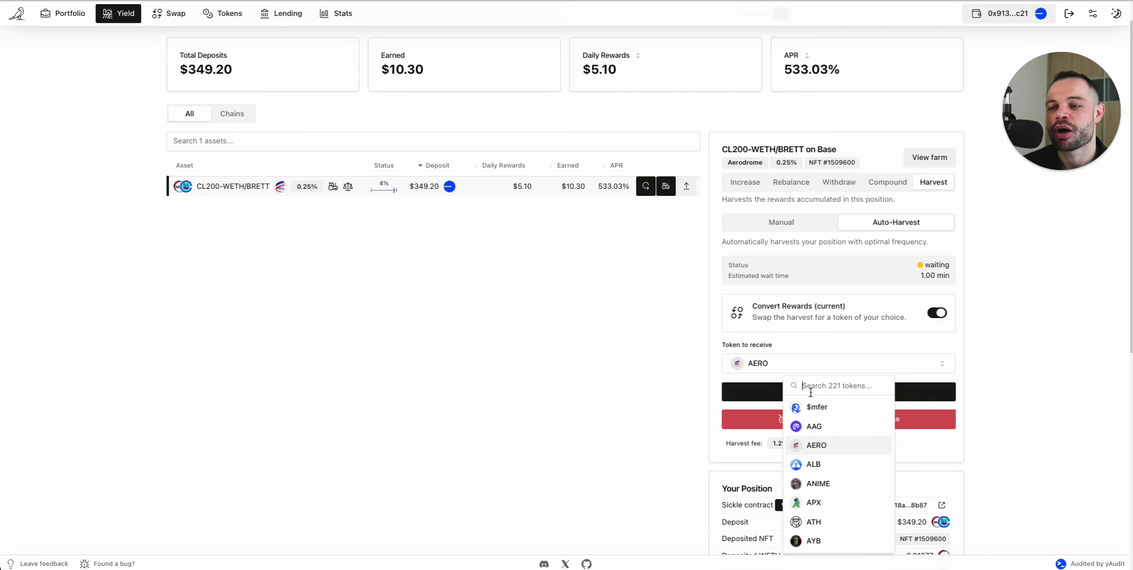
text(usdc)
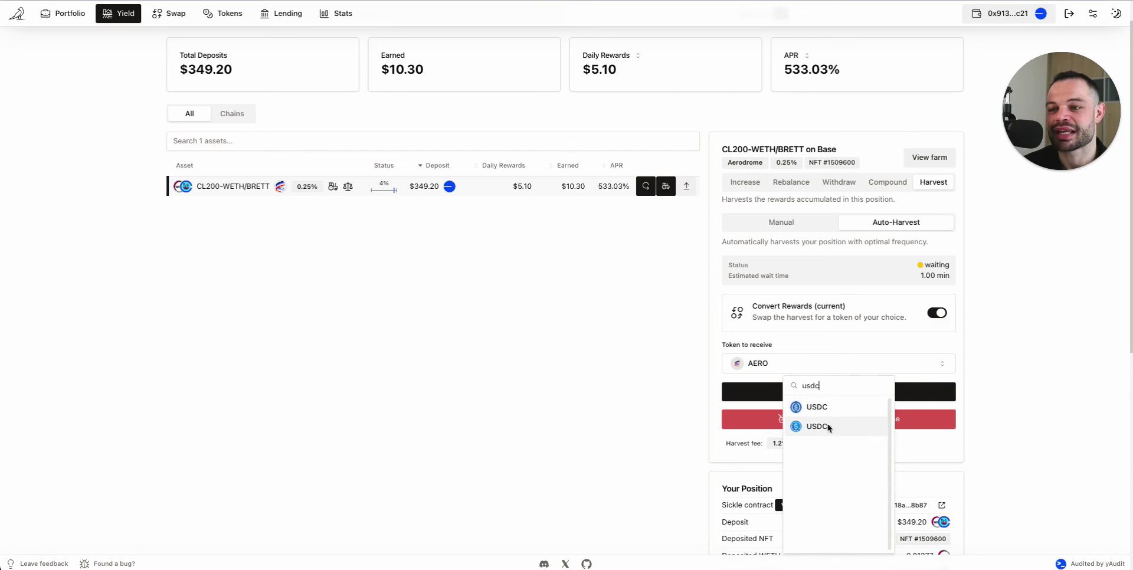
click(825, 422)
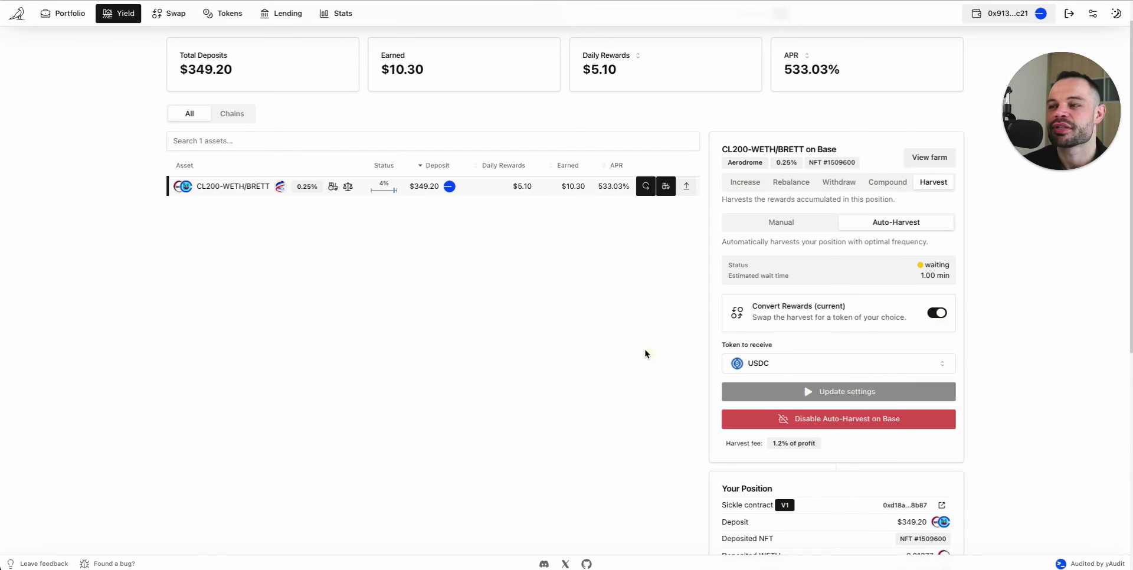
Open the manual Rebalance settings of the CL200-WETH/BRETT position and review the current position's range width.
scroll(626, 345, up, 1)
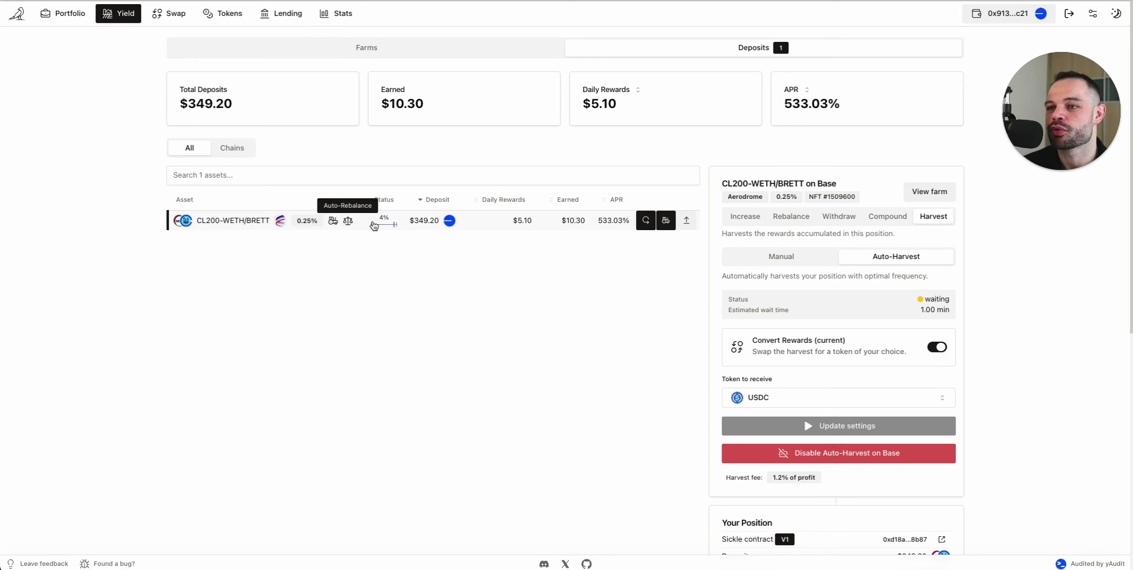
click(791, 217)
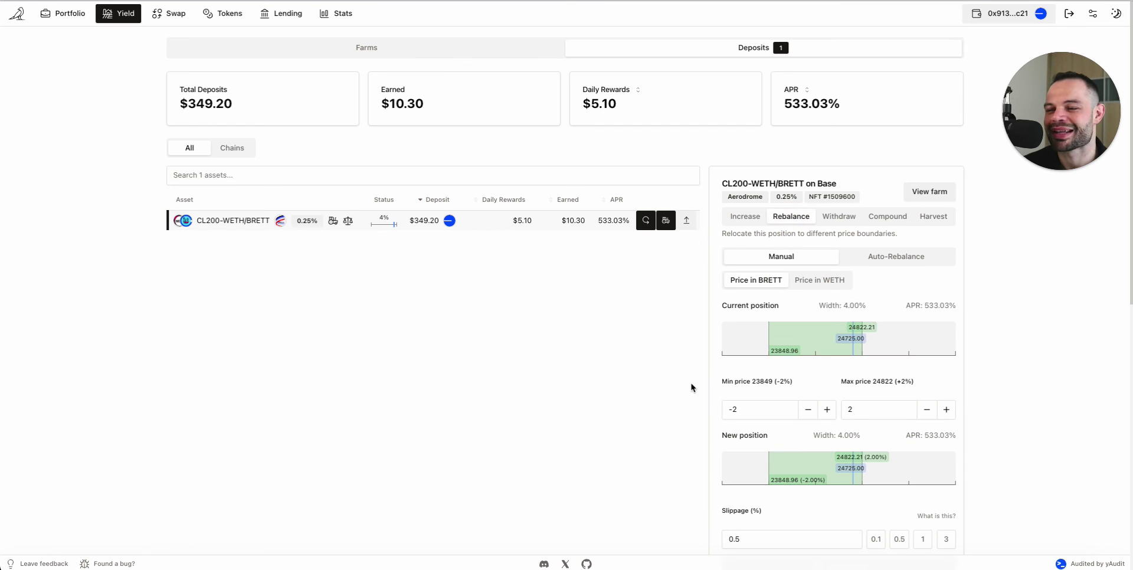
scroll(732, 400, down, 1)
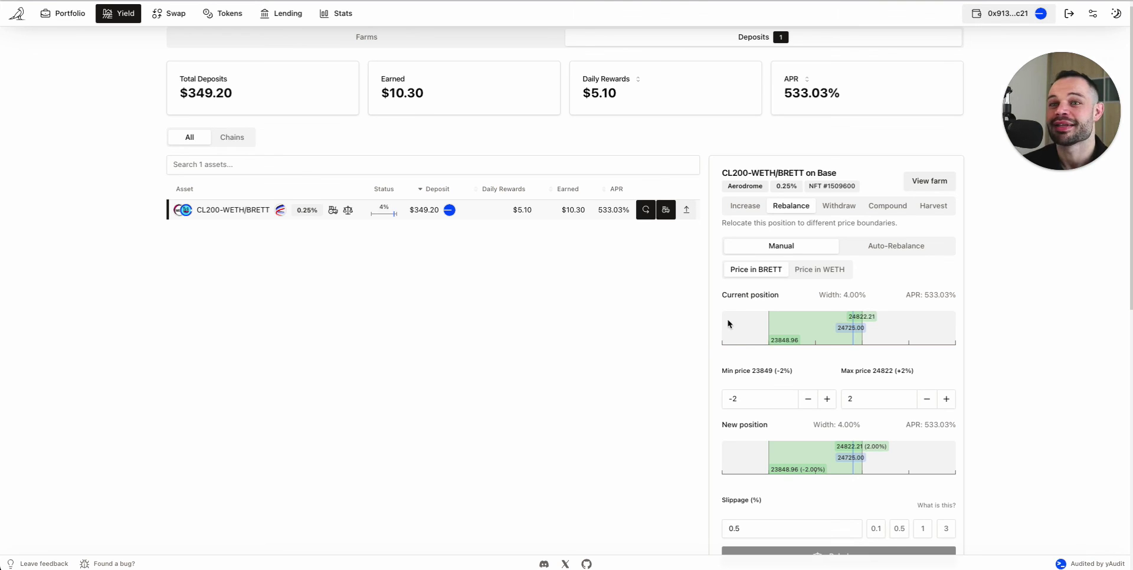
drag(819, 295, 859, 294)
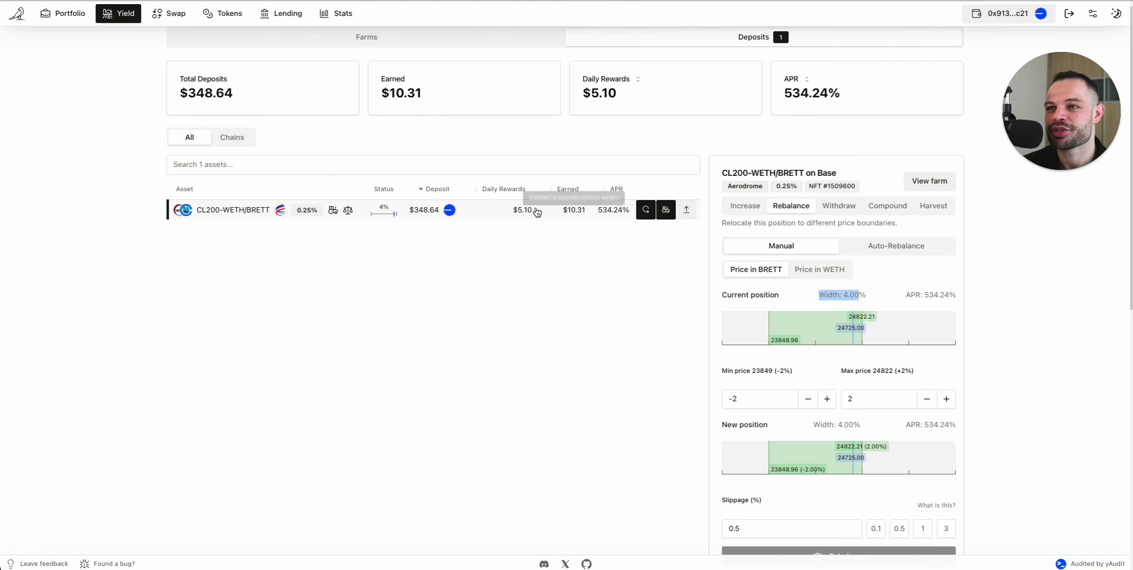
click(523, 277)
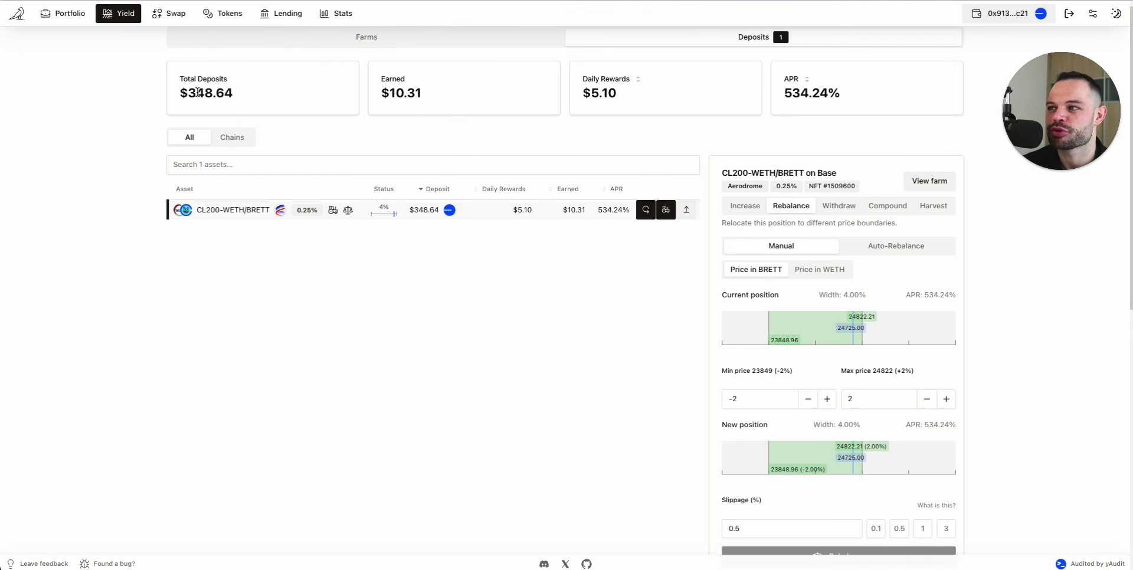
Check the total deposits figure in the deposits summary.
drag(181, 92, 291, 96)
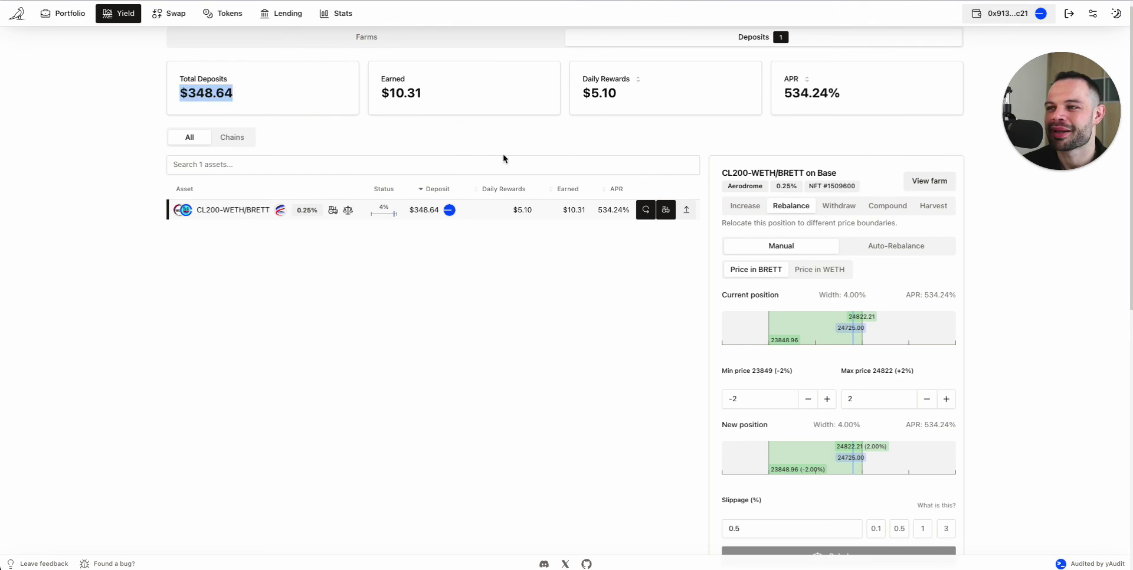
click(516, 125)
click(597, 360)
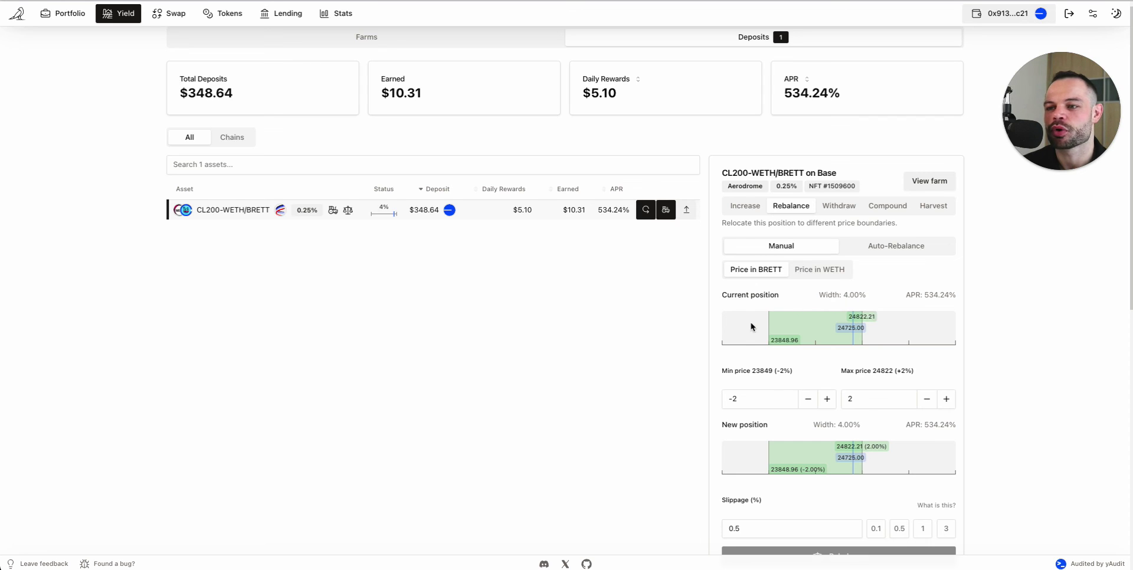
Review the new position's price range in the Rebalance settings, and check the earned amount again.
scroll(723, 378, down, 1)
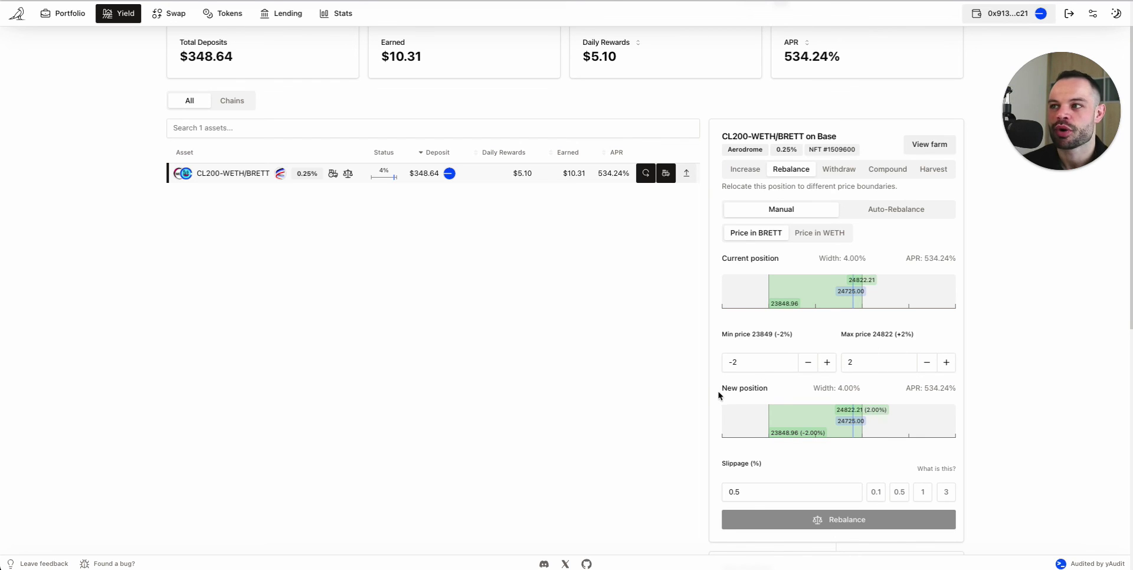
scroll(536, 186, up, 1)
drag(431, 105, 378, 105)
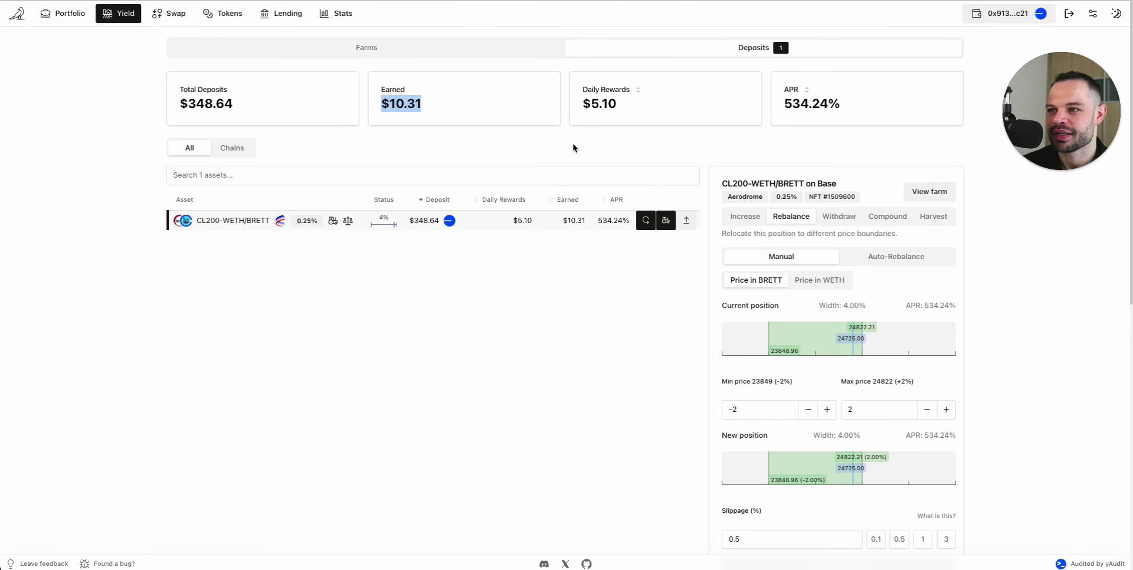
click(573, 145)
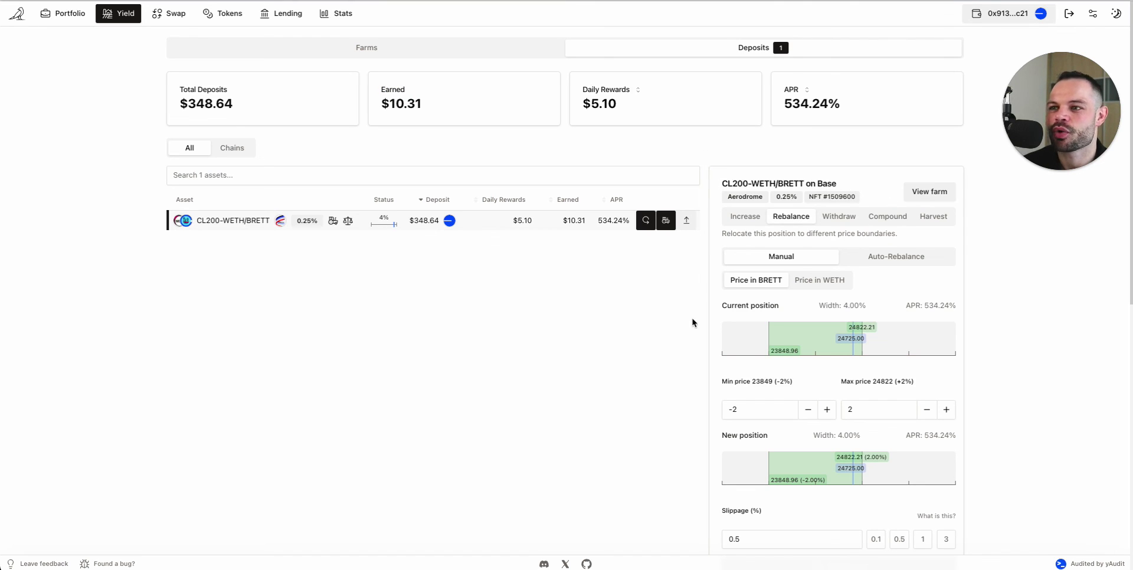
Switch to the farms overview and browse the list of available pools with their APR and APY.
click(379, 47)
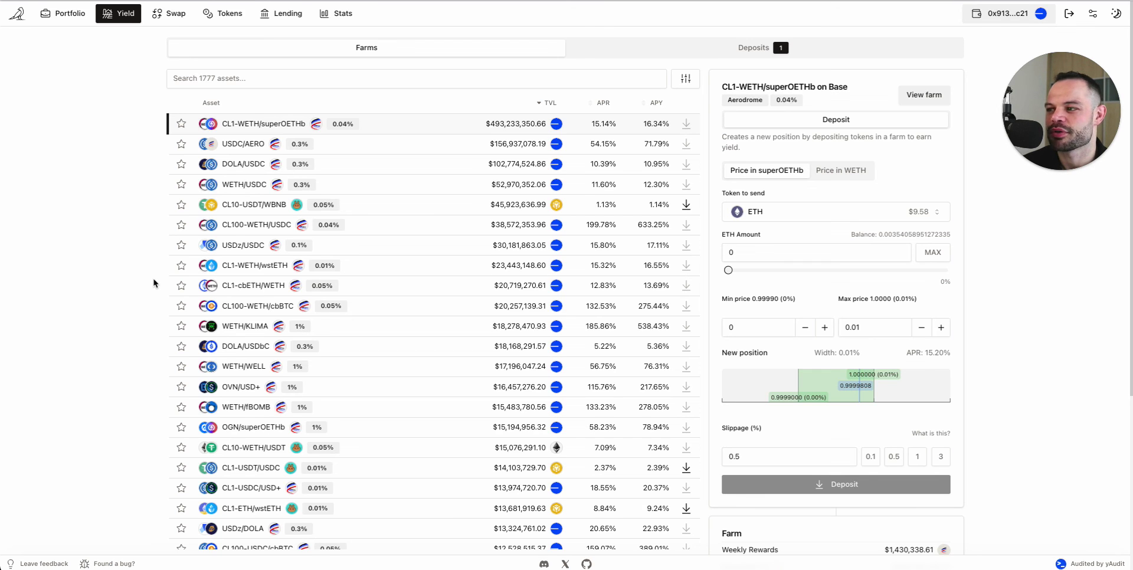
scroll(499, 282, down, 6)
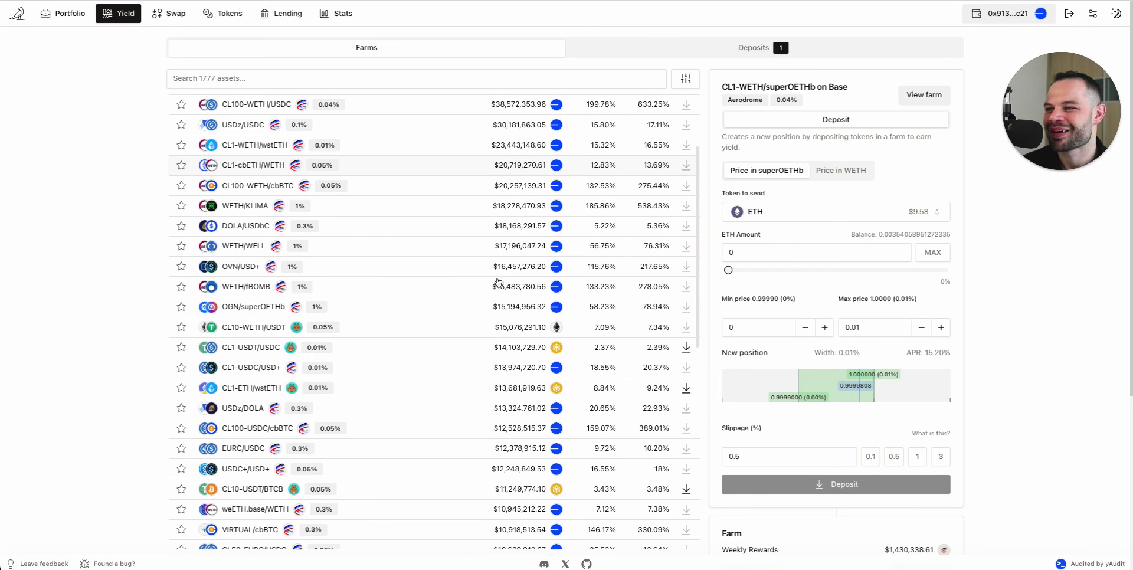
scroll(499, 282, up, 6)
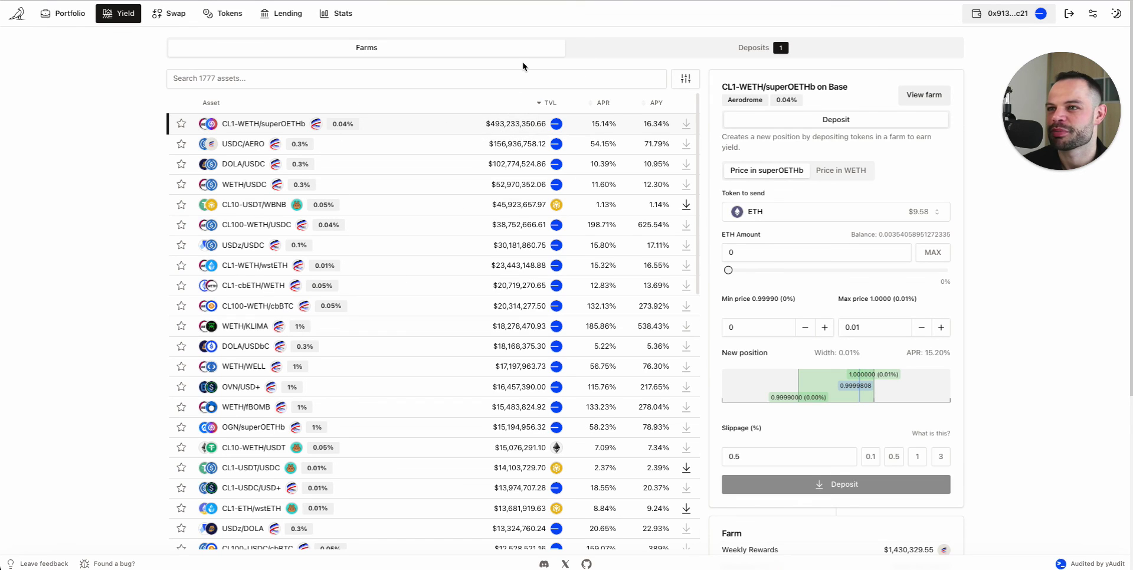
Return to the deposits overview and set the rewards summary to Monthly Rewards.
click(649, 54)
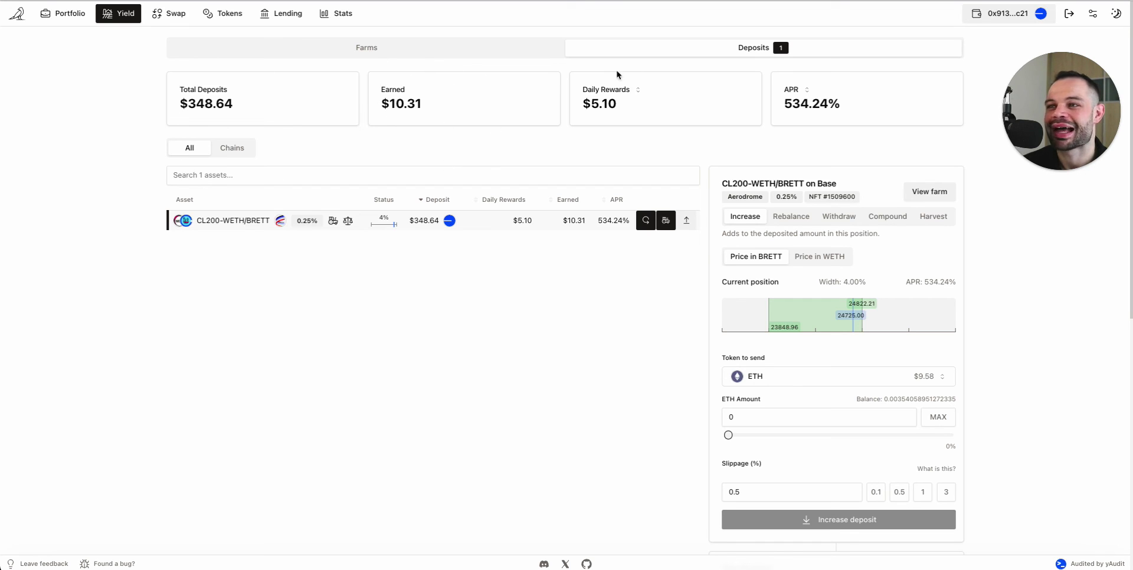
click(638, 90)
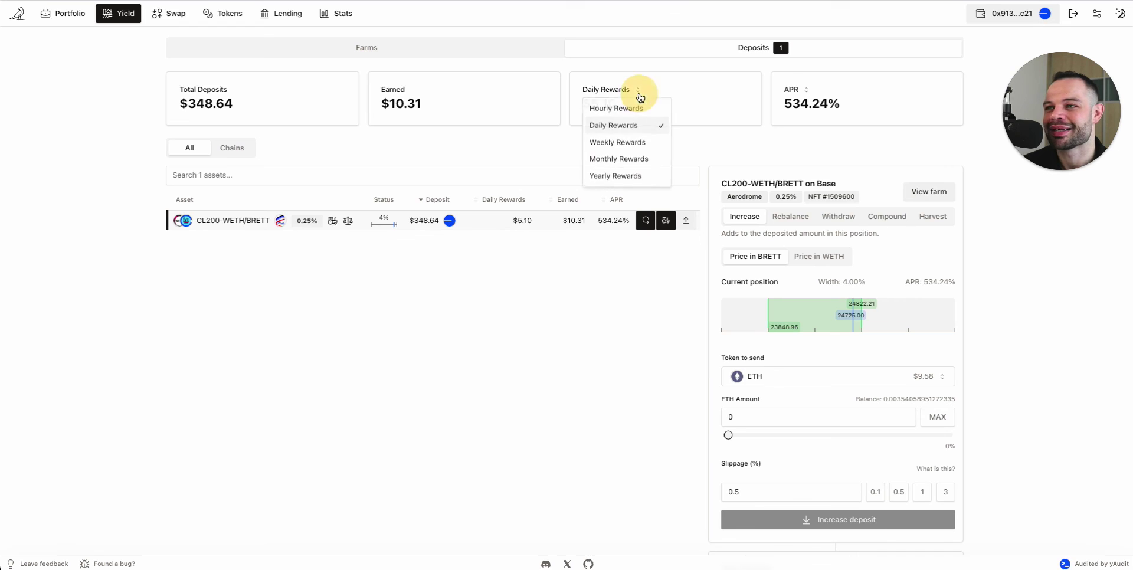
click(631, 158)
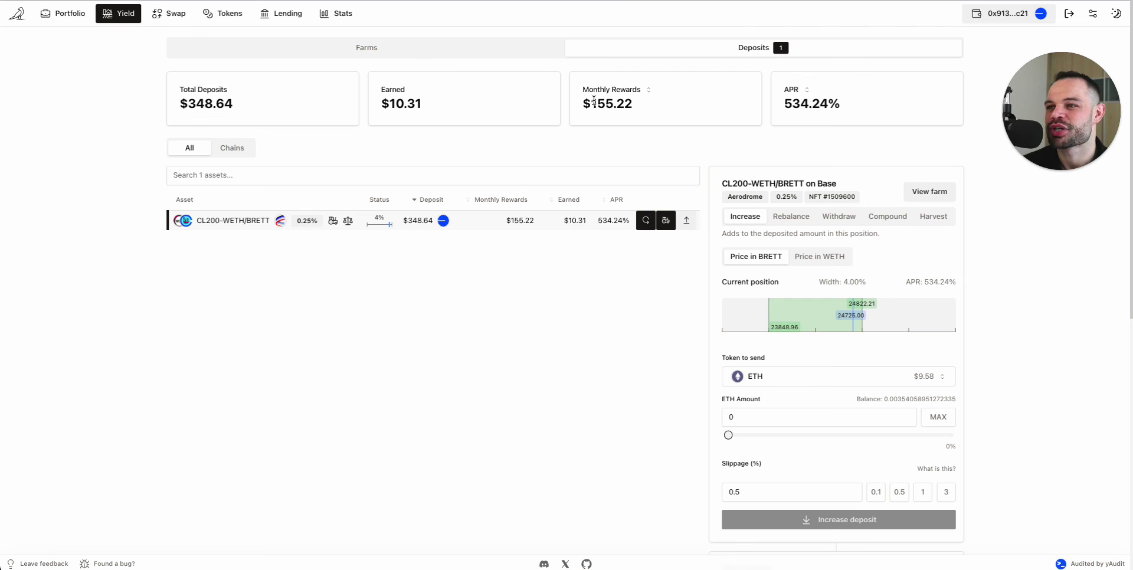
Compare the monthly rewards with the total deposits, and set the rewards summary back to Daily Rewards.
drag(589, 102, 635, 103)
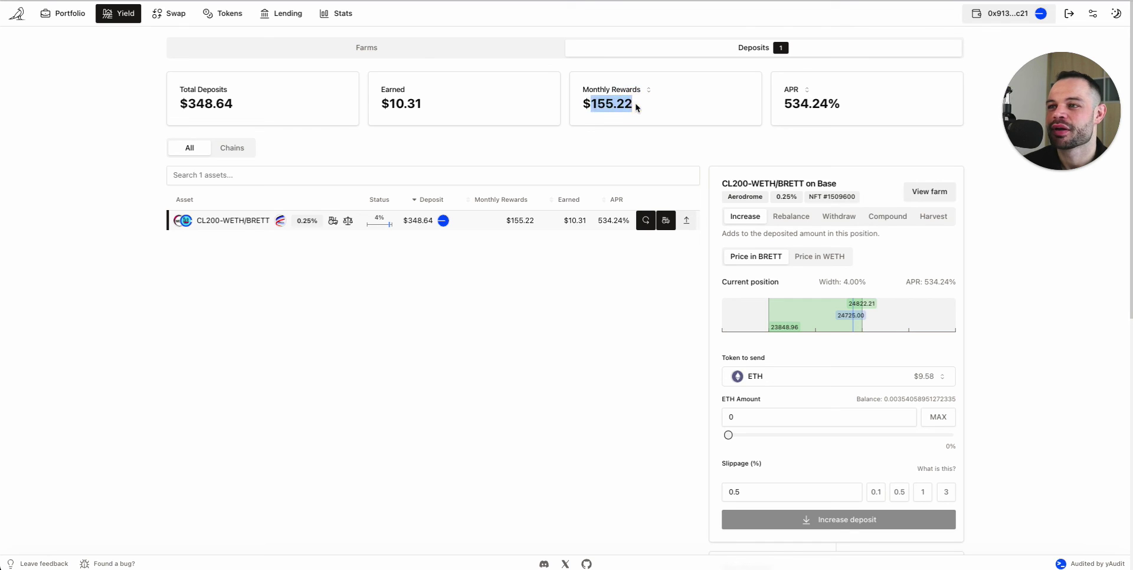
click(241, 104)
double_click(241, 104)
click(297, 127)
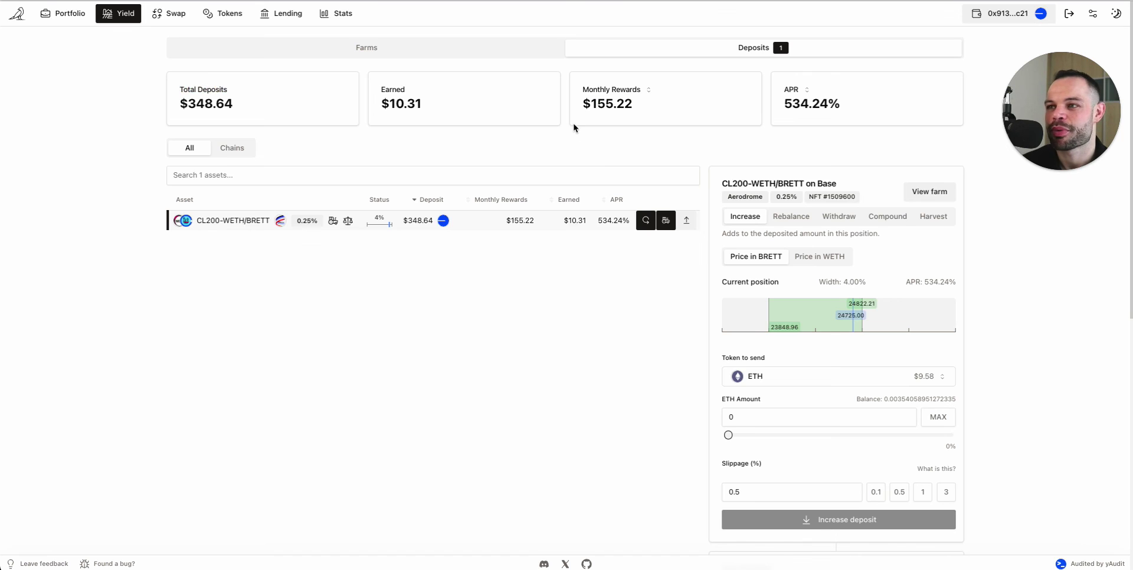
click(650, 95)
click(633, 125)
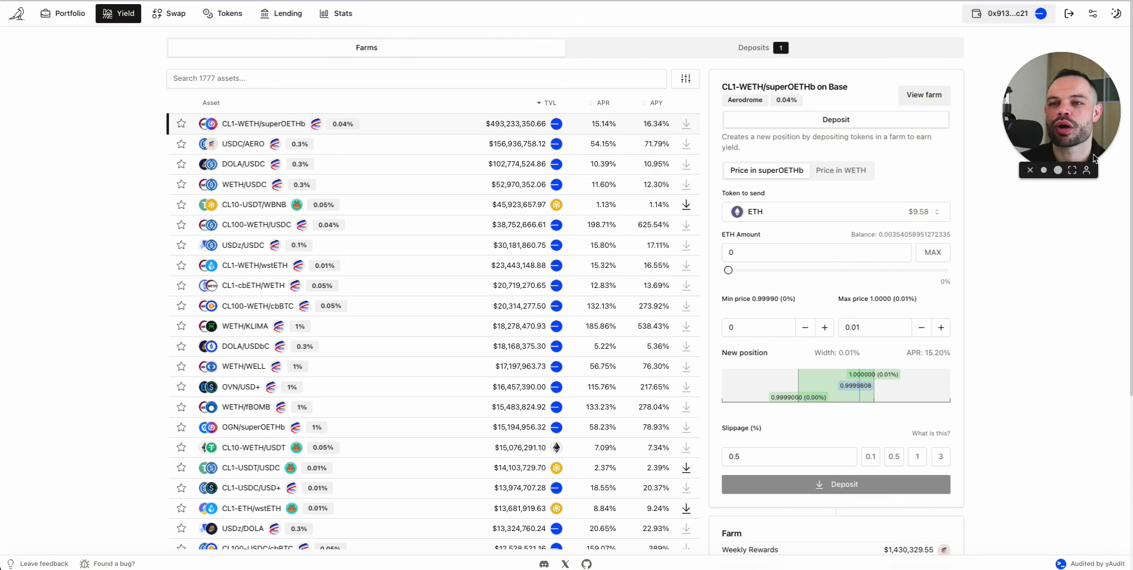
click(1072, 170)
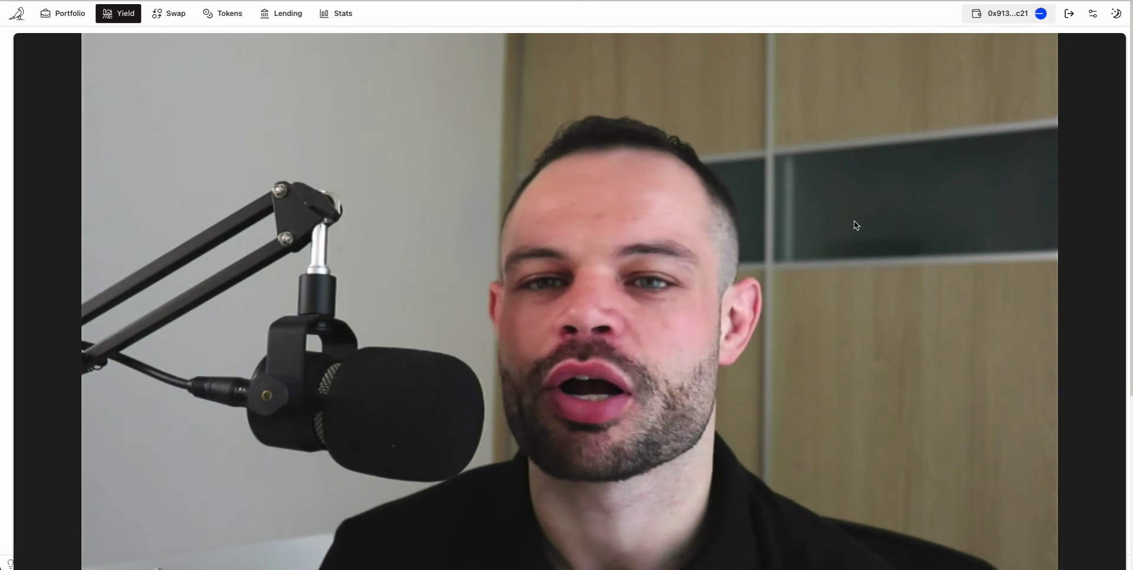